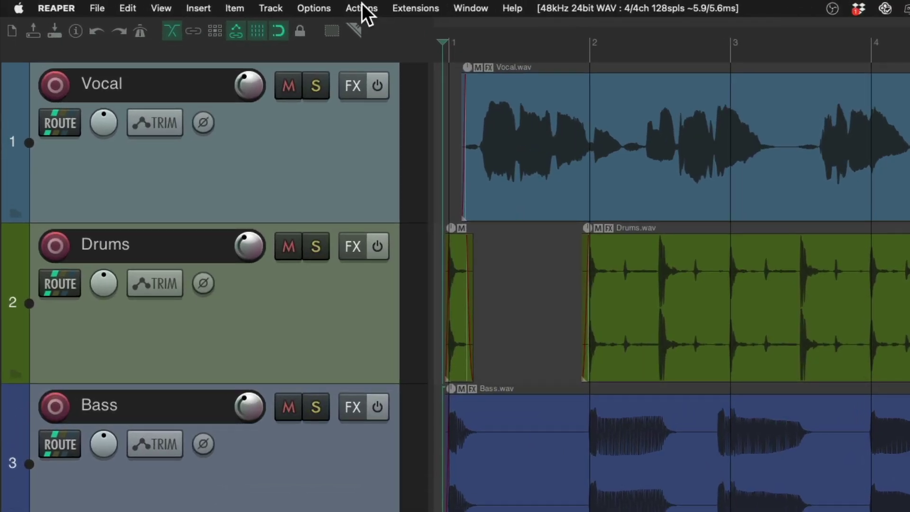
- Search the action list for "zoom project" and run the View: Zoom out project action
{"action": "left_click", "coordinate": [263, 6]}
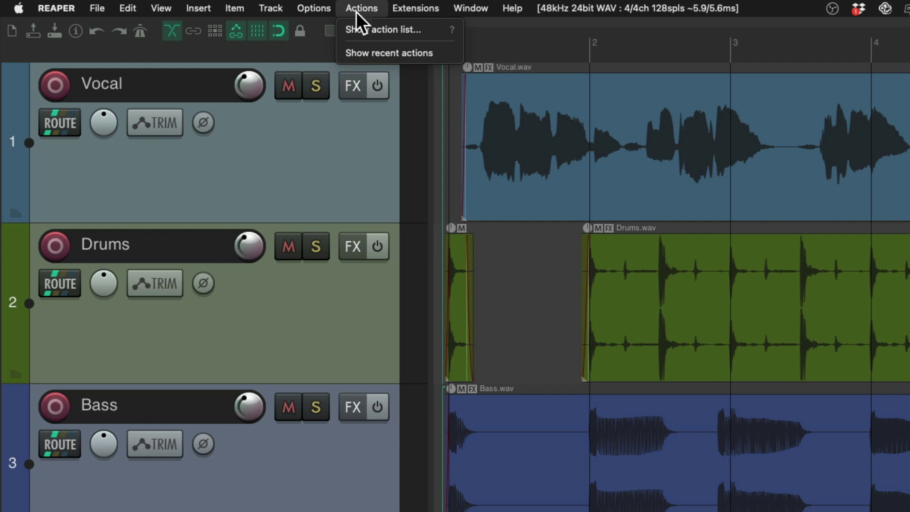
{"action": "left_click", "coordinate": [345, 33]}
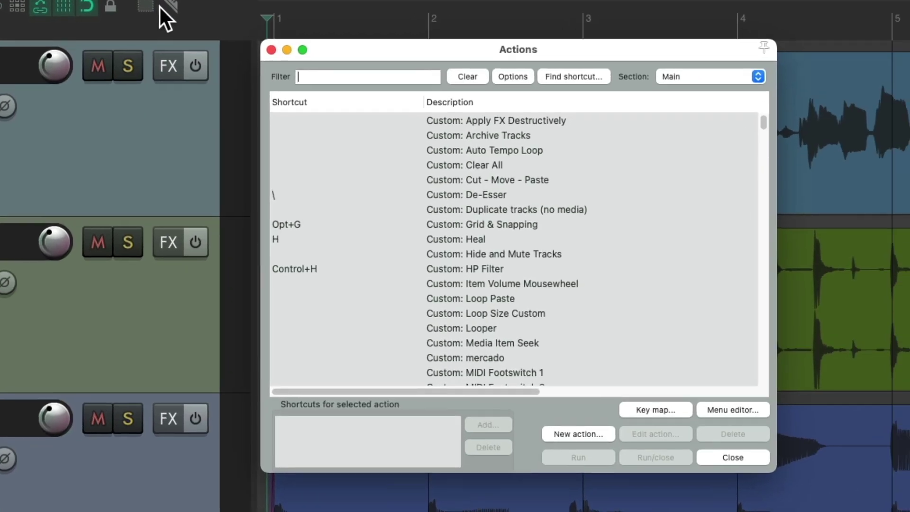
{"action": "type", "text": "zoom project"}
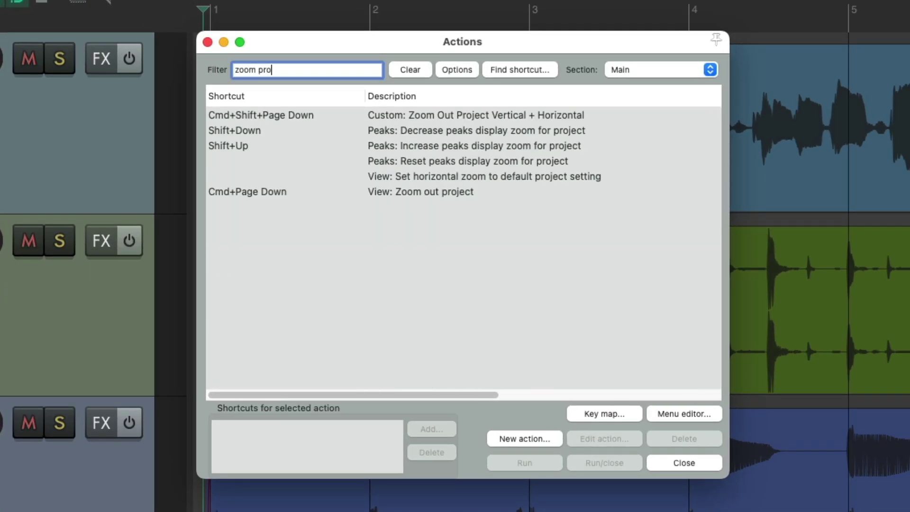
{"action": "left_click", "coordinate": [491, 192]}
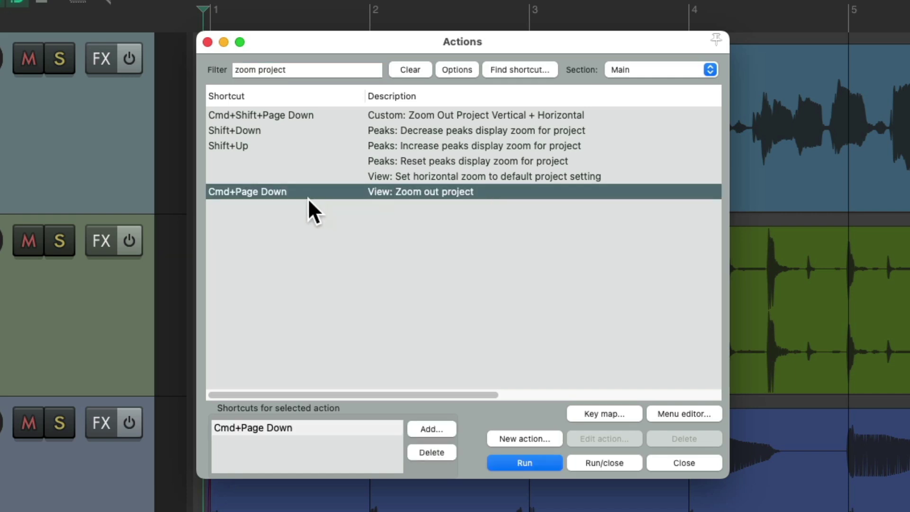
{"action": "double_click", "coordinate": [477, 191]}
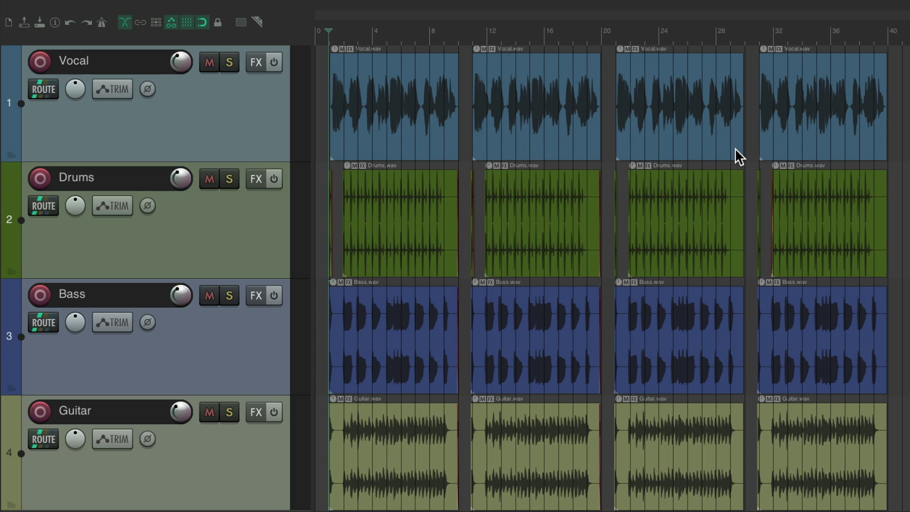
- Search the action list for "zoom previous" and select the View: Restore previous zoom level action
{"action": "key", "text": "question"}
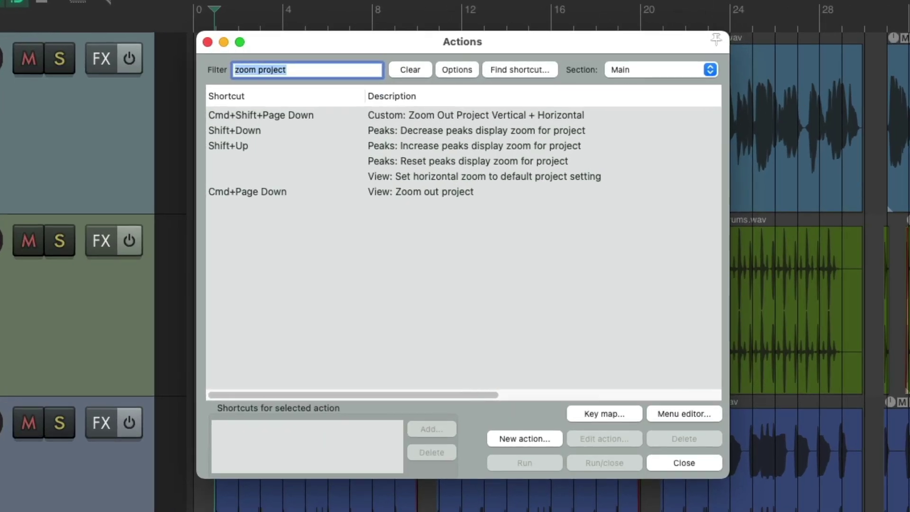
{"action": "key", "text": "Right"}
{"action": "key", "text": "BackSpace"}
{"action": "key", "text": "BackSpace"}
{"action": "key", "text": "BackSpace"}
{"action": "key", "text": "BackSpace"}
{"action": "key", "text": "BackSpace"}
{"action": "type", "text": "evious"}
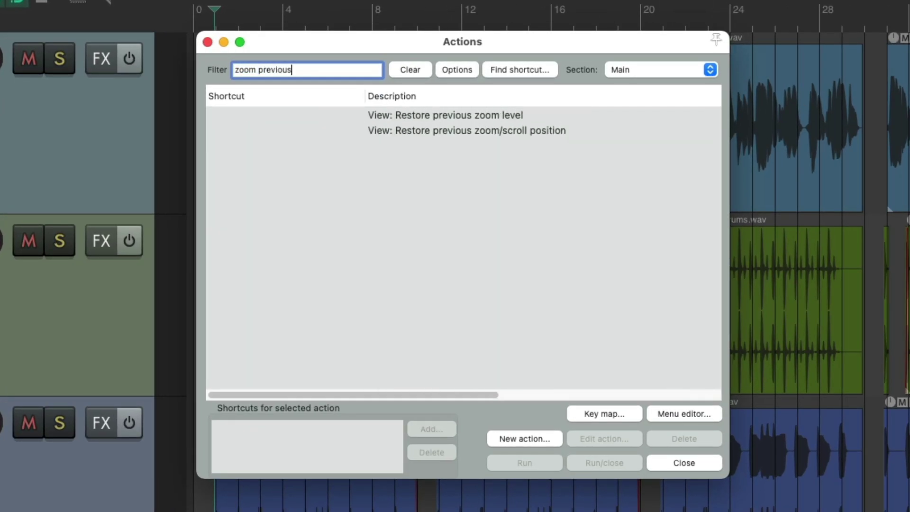
{"action": "left_click", "coordinate": [453, 116]}
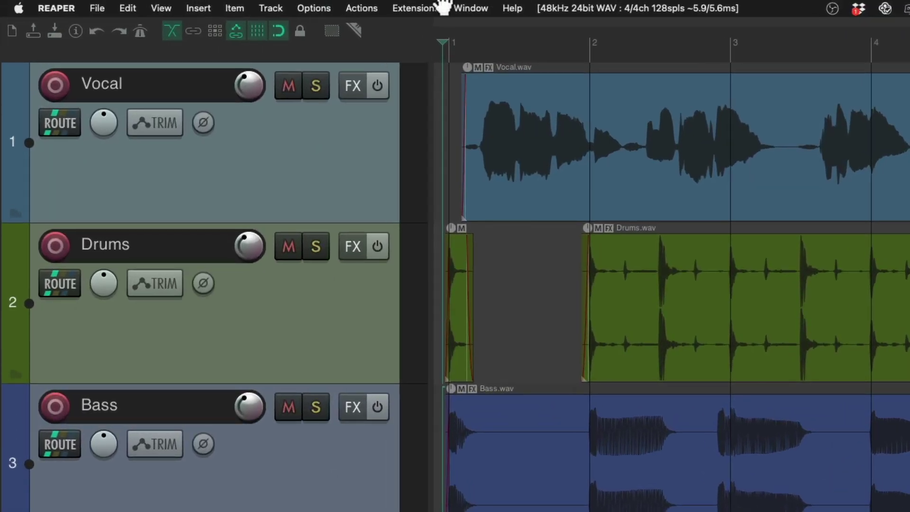
- Open the Cycle Action editor and inspect the commands of the existing Solo Razor Edit cycle action
{"action": "left_click", "coordinate": [314, 6]}
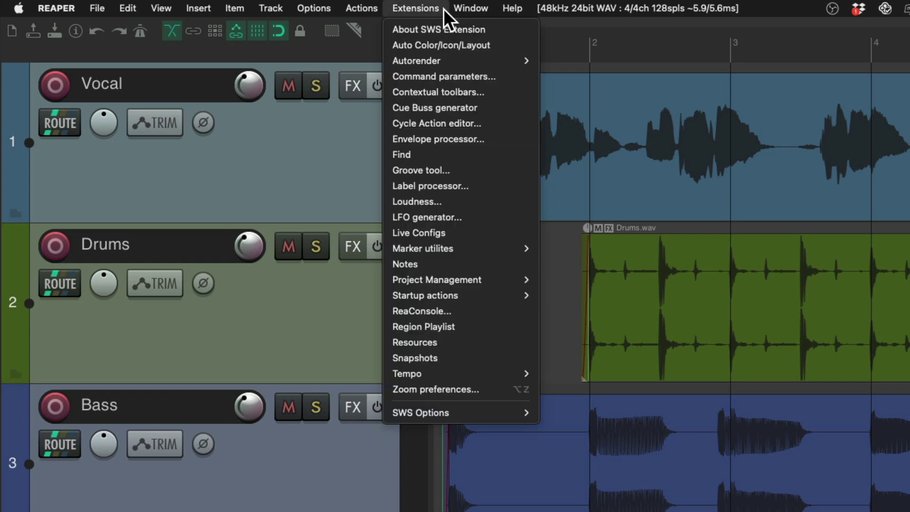
{"action": "left_click", "coordinate": [488, 124]}
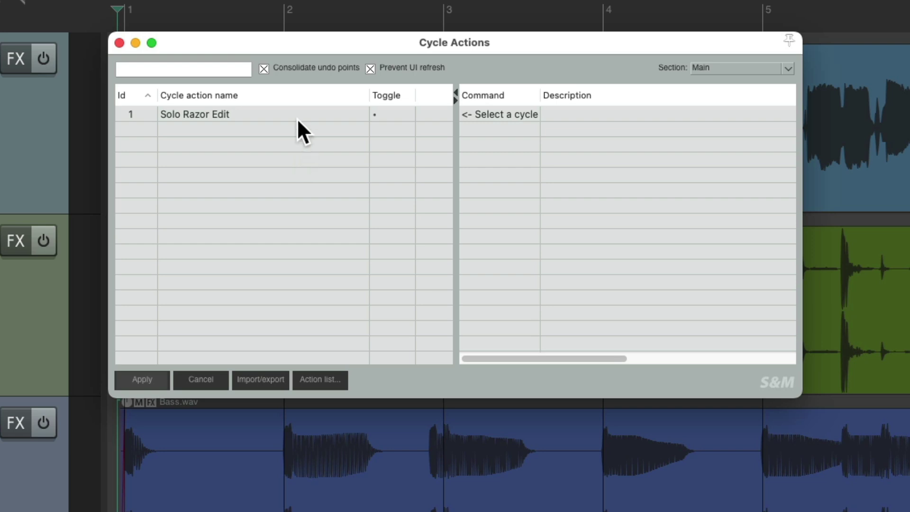
{"action": "left_click", "coordinate": [283, 112]}
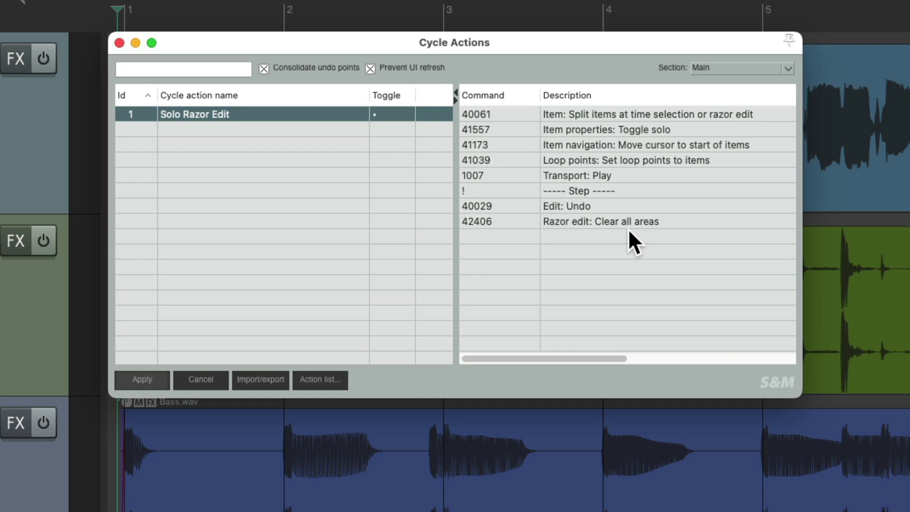
{"action": "left_click", "coordinate": [271, 179]}
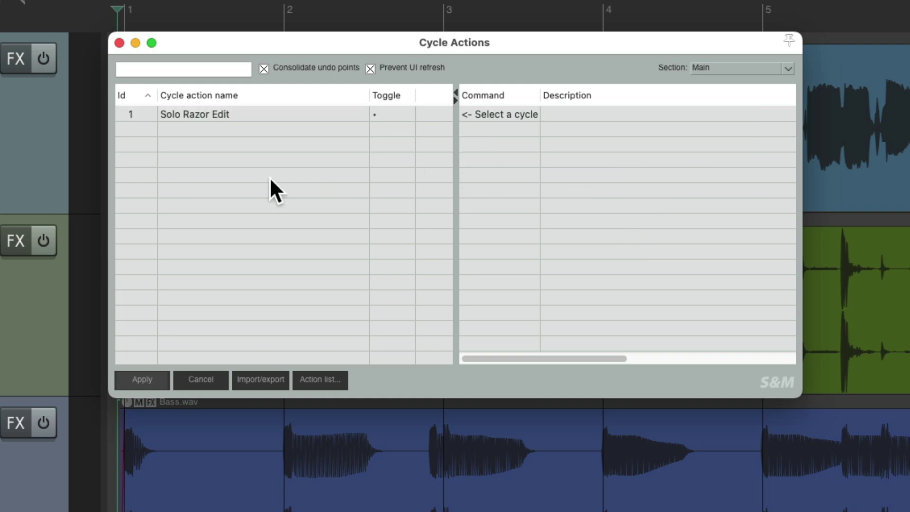
- Add a new cycle action named "Zoom to Project"
{"action": "right_click", "coordinate": [215, 128]}
{"action": "left_click", "coordinate": [226, 133]}
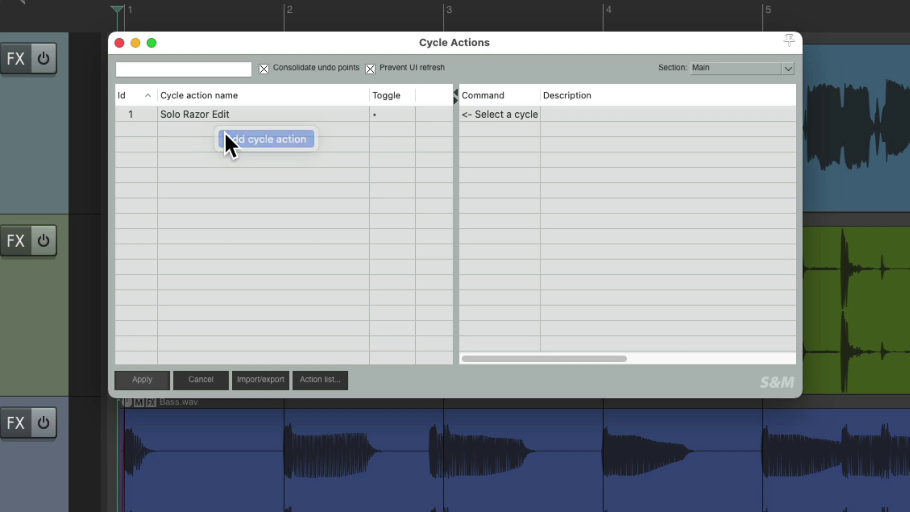
{"action": "type", "text": "Zoom to Project"}
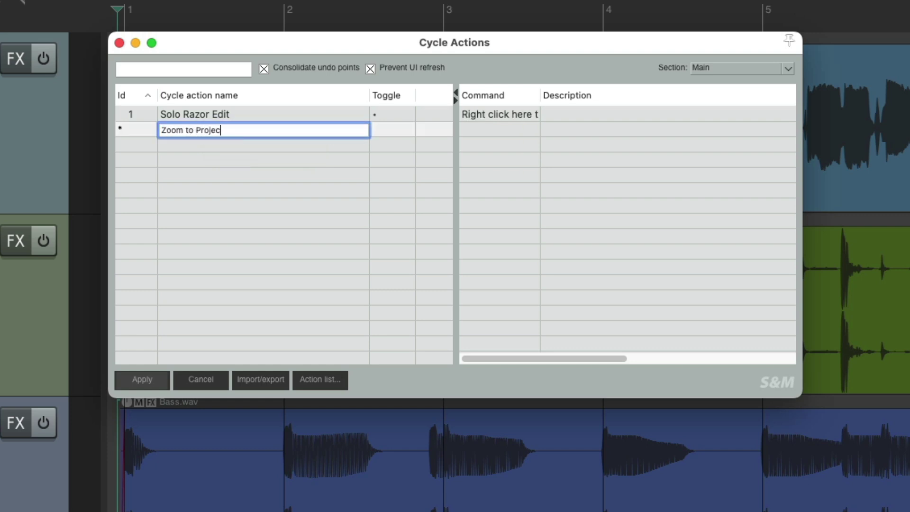
{"action": "key", "text": "Return"}
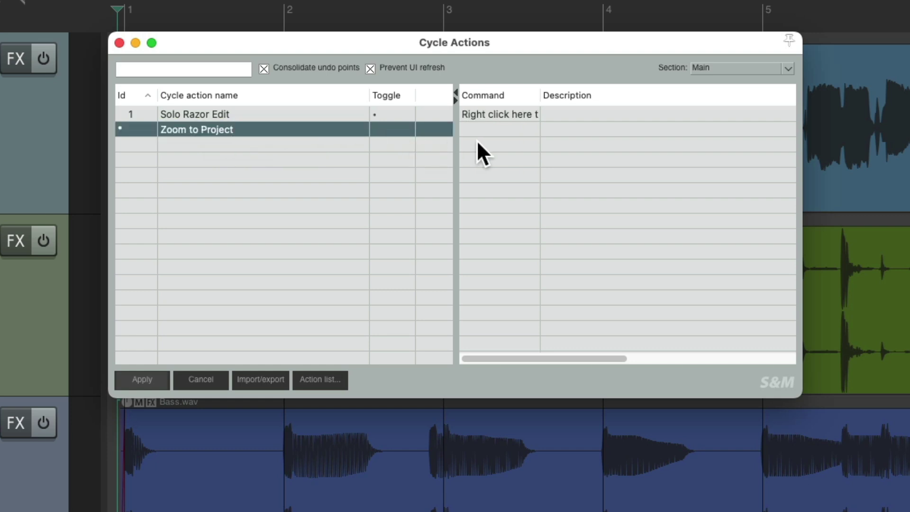
- Add the View: Restore previous zoom level action to the Zoom to Project cycle action's command list
{"action": "left_click", "coordinate": [495, 128]}
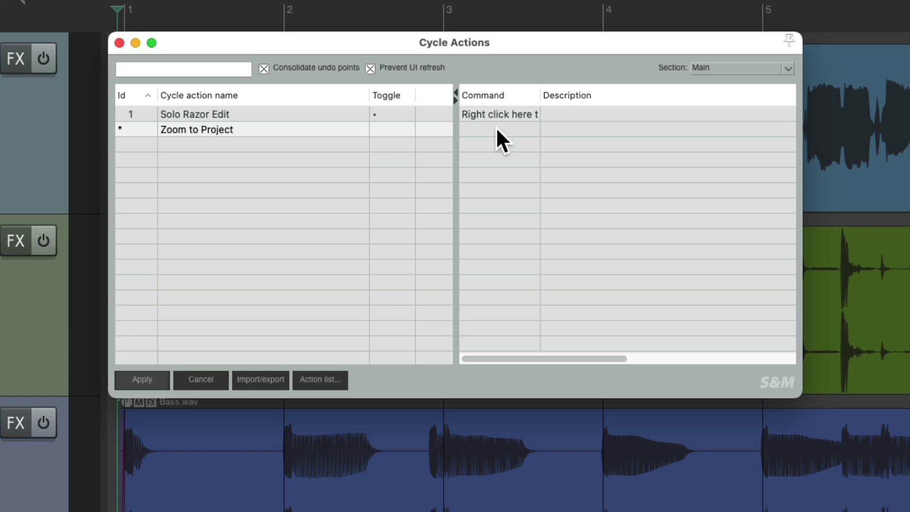
{"action": "right_click", "coordinate": [496, 127]}
{"action": "left_click", "coordinate": [503, 134]}
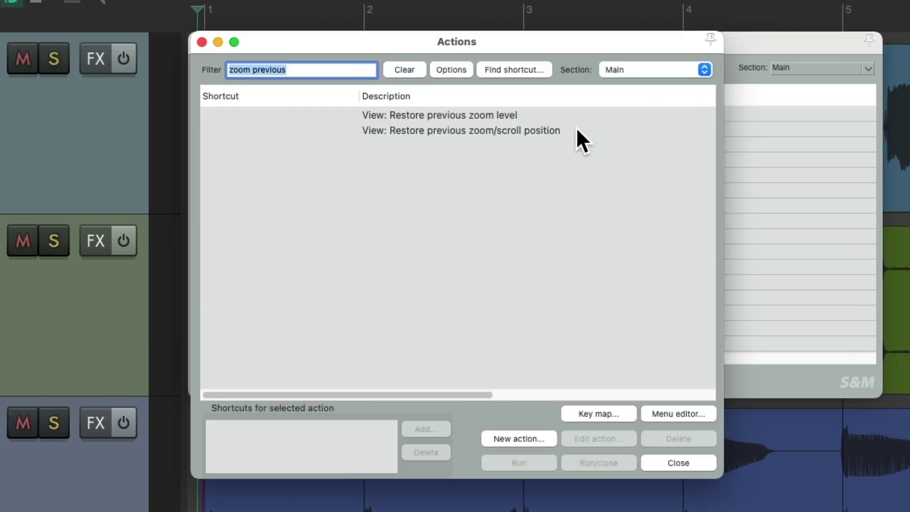
{"action": "left_click", "coordinate": [457, 115]}
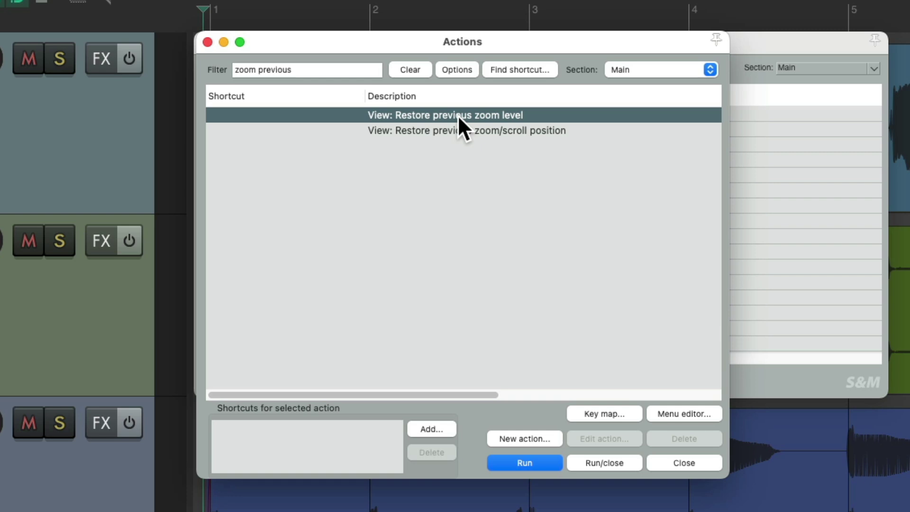
{"action": "left_click", "coordinate": [744, 212]}
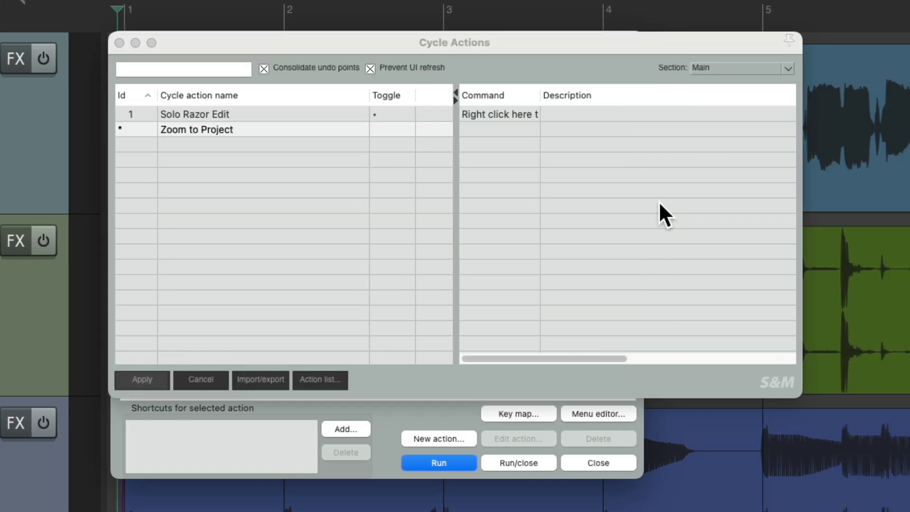
{"action": "right_click", "coordinate": [571, 115]}
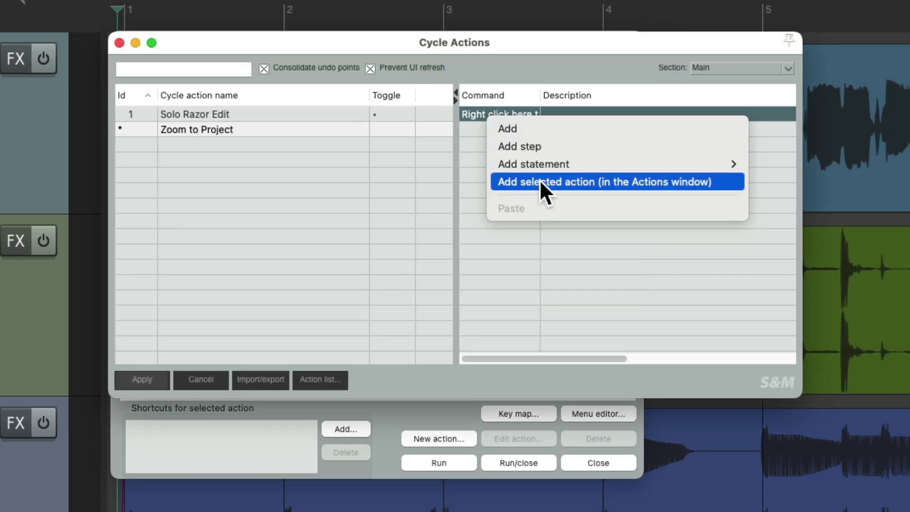
{"action": "left_click", "coordinate": [566, 182]}
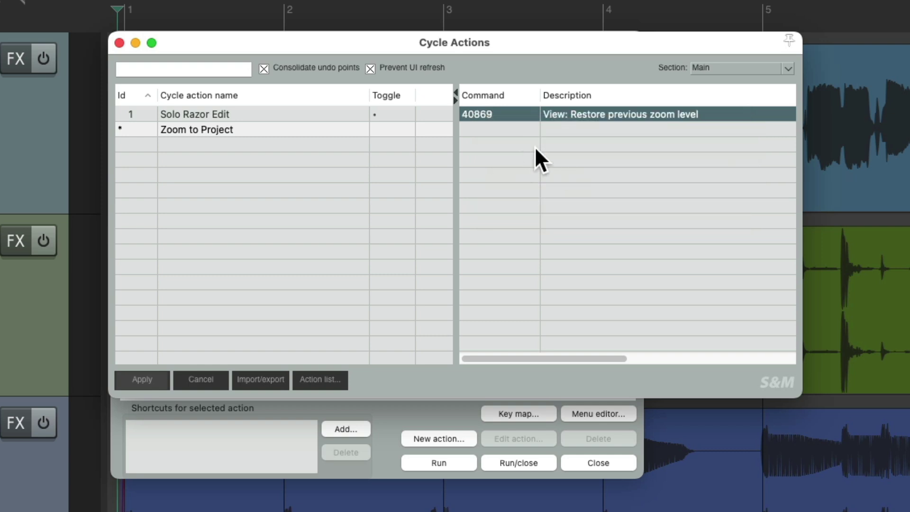
- Search the action list for "zoom project" and add View: Zoom out project to the Zoom to Project cycle action
{"action": "key", "text": "shift+slash"}
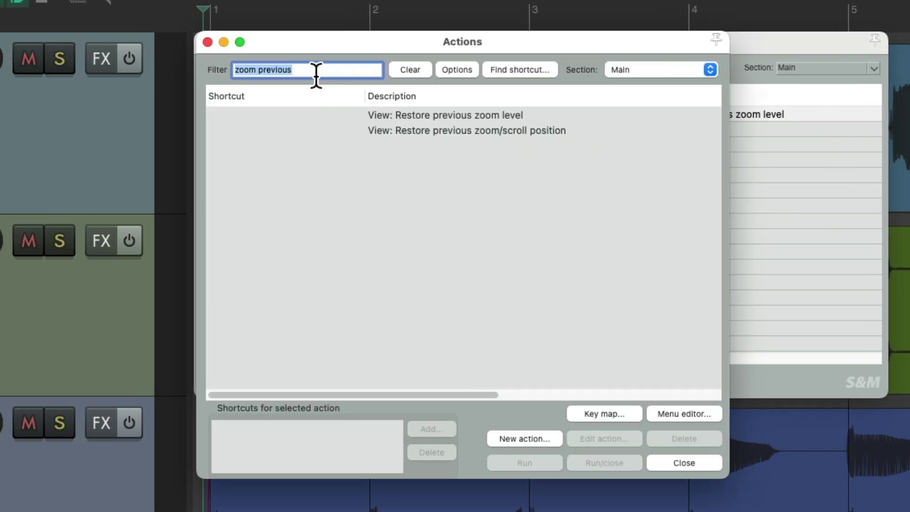
{"action": "type", "text": "zoom project"}
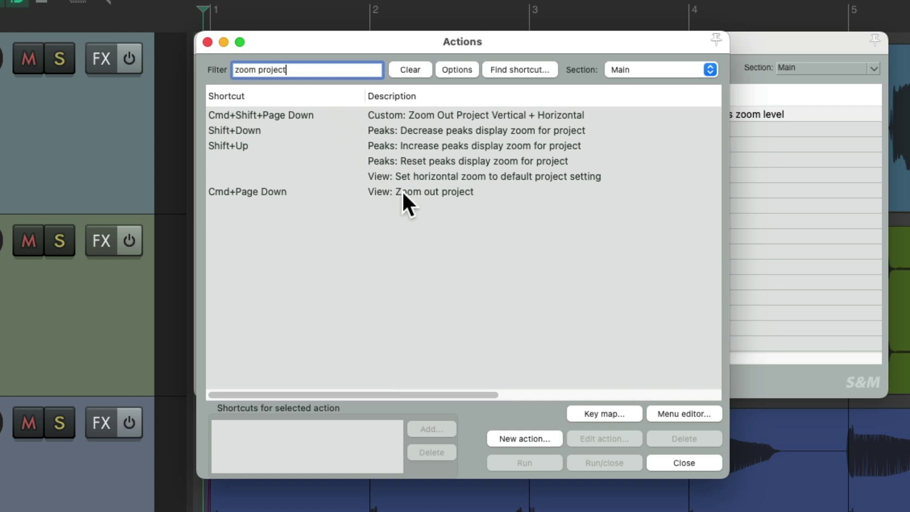
{"action": "left_click", "coordinate": [427, 192]}
{"action": "left_click", "coordinate": [781, 161]}
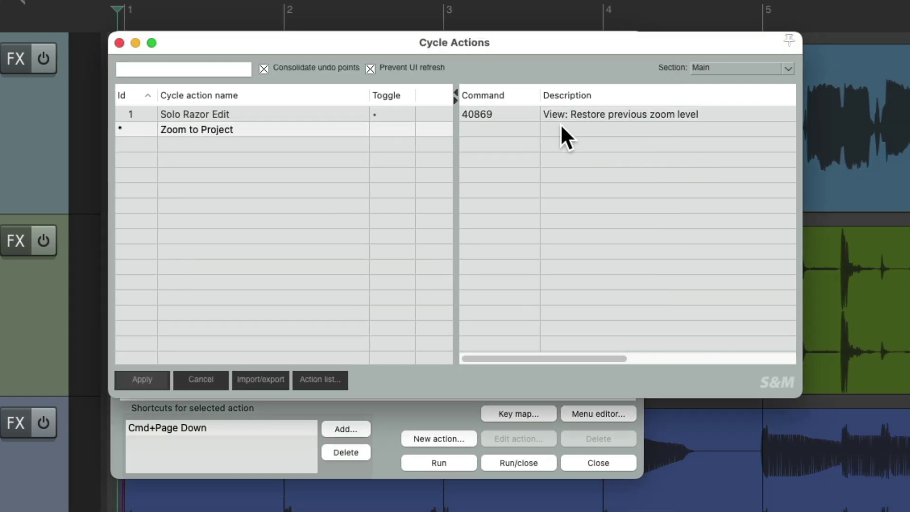
{"action": "right_click", "coordinate": [560, 124]}
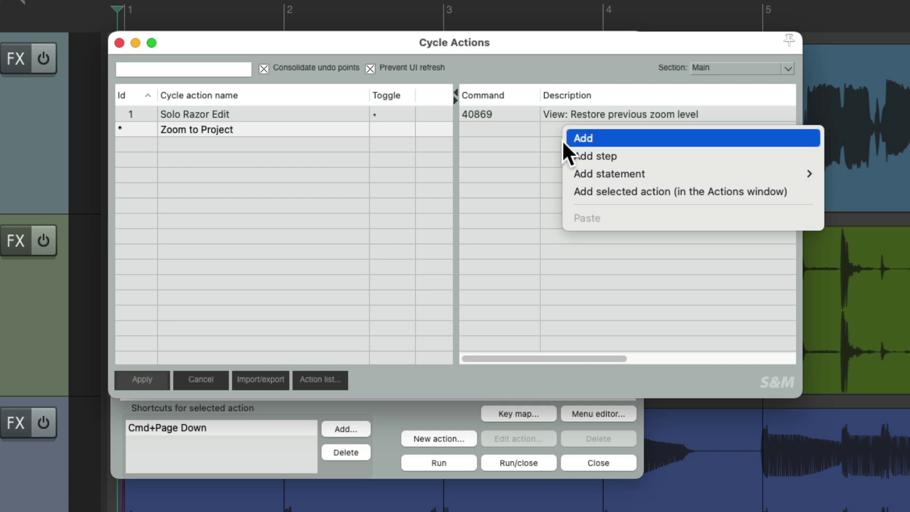
{"action": "left_click", "coordinate": [576, 191]}
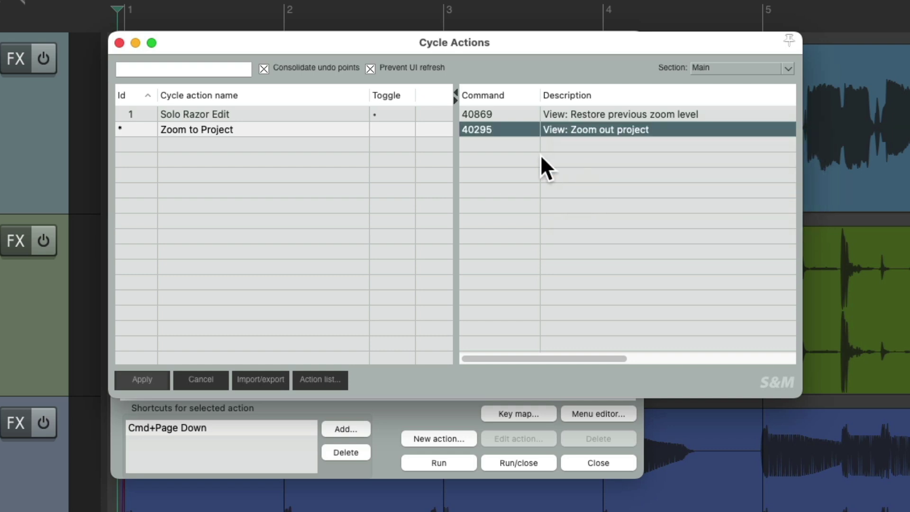
- Add a step separator and order the commands as View: Zoom out project, Step, View: Restore previous zoom level
{"action": "right_click", "coordinate": [549, 145]}
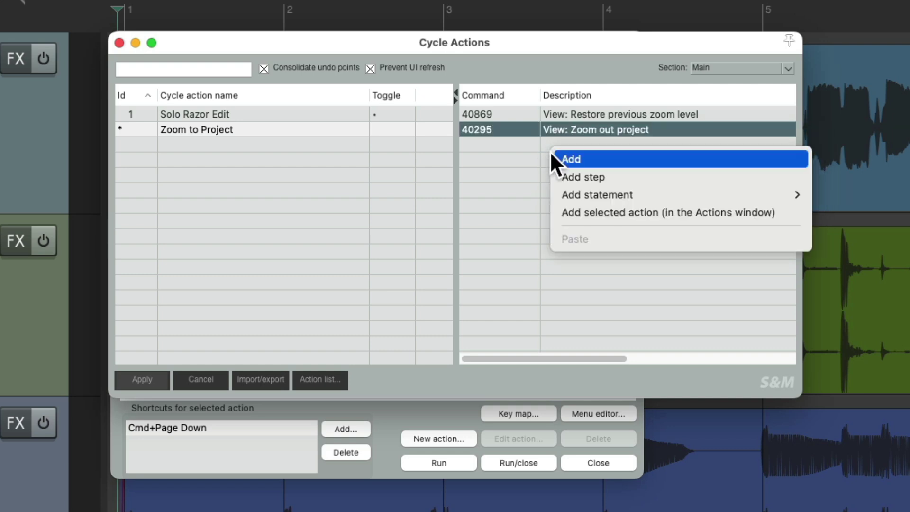
{"action": "left_click", "coordinate": [556, 174]}
{"action": "mouse_move", "coordinate": [559, 143]}
{"action": "left_mouse_down"}
{"action": "mouse_move", "coordinate": [556, 120]}
{"action": "mouse_move", "coordinate": [571, 117]}
{"action": "mouse_move", "coordinate": [568, 147]}
{"action": "left_mouse_up"}
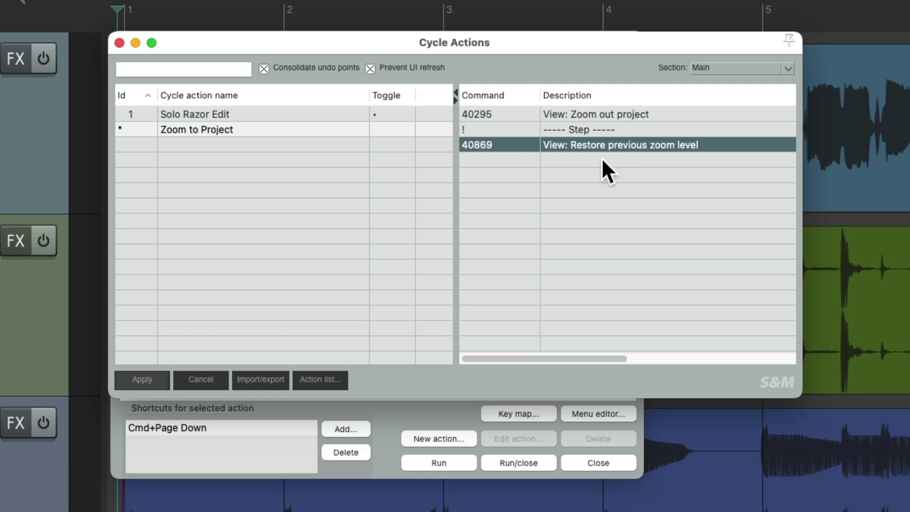
- Enable the toggle state for the Zoom to Project cycle action and apply the cycle action changes
{"action": "left_click", "coordinate": [390, 131]}
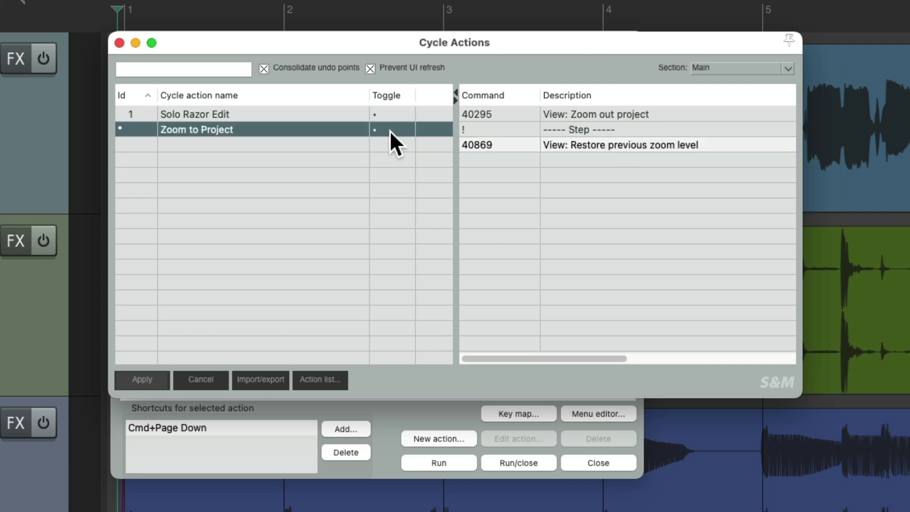
{"action": "left_click", "coordinate": [143, 379]}
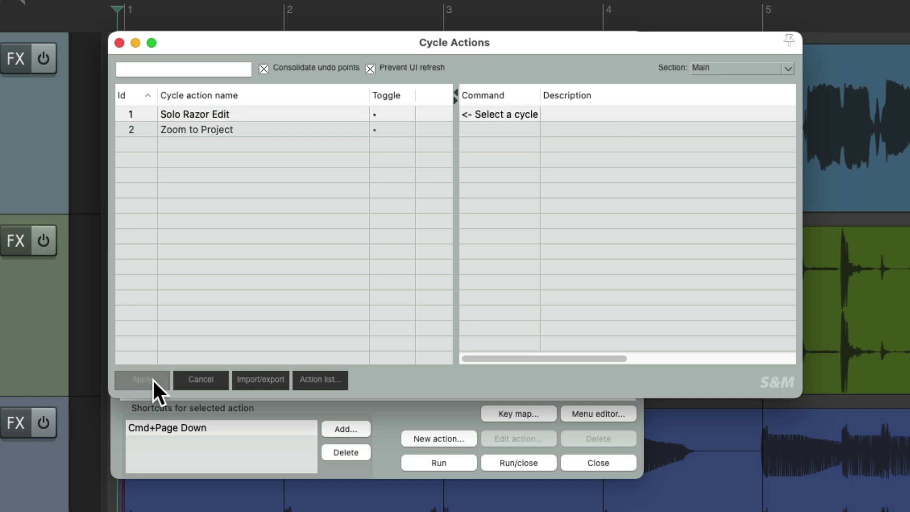
- Return to the action list and delete the Cmd+Page Down shortcut from the View: Zoom out project action
{"action": "left_click", "coordinate": [400, 411]}
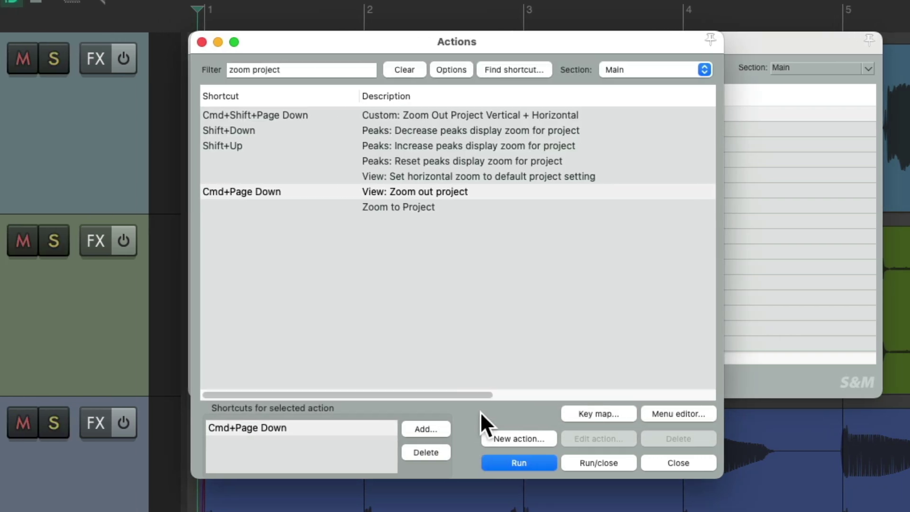
{"action": "left_click", "coordinate": [379, 205]}
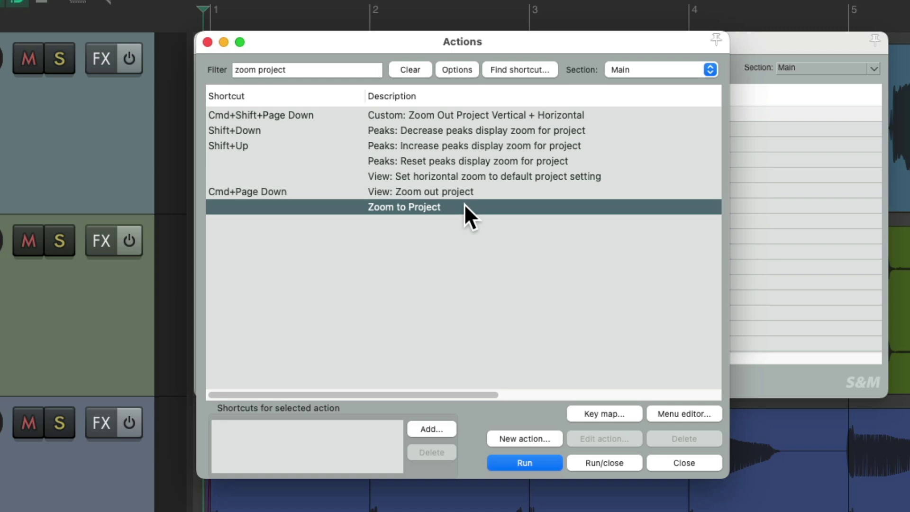
{"action": "left_click", "coordinate": [454, 194]}
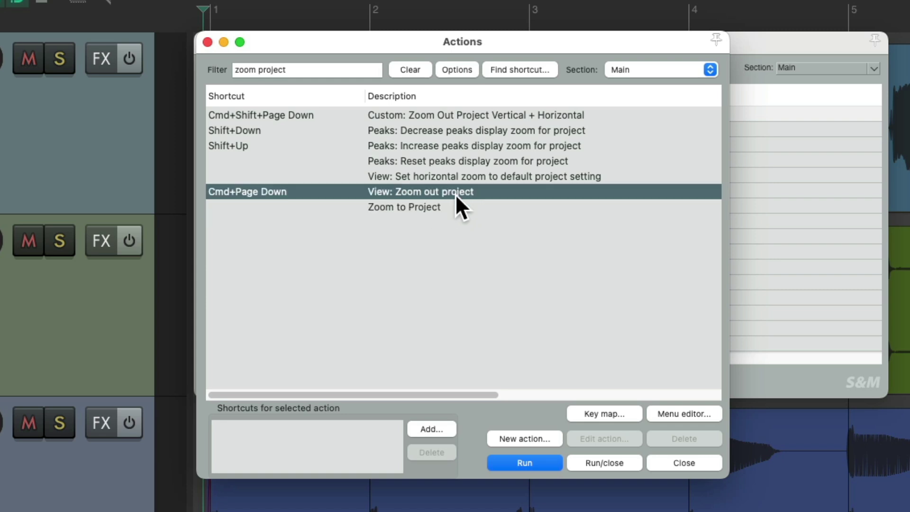
{"action": "left_click", "coordinate": [436, 451]}
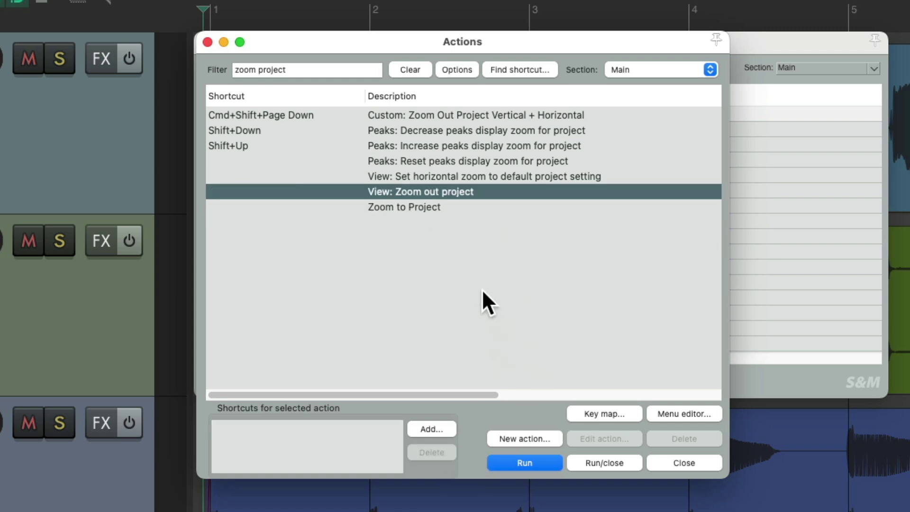
- Assign the shortcut Cmd+Page Down to the Zoom to Project cycle action and close the action list
{"action": "left_click", "coordinate": [447, 207]}
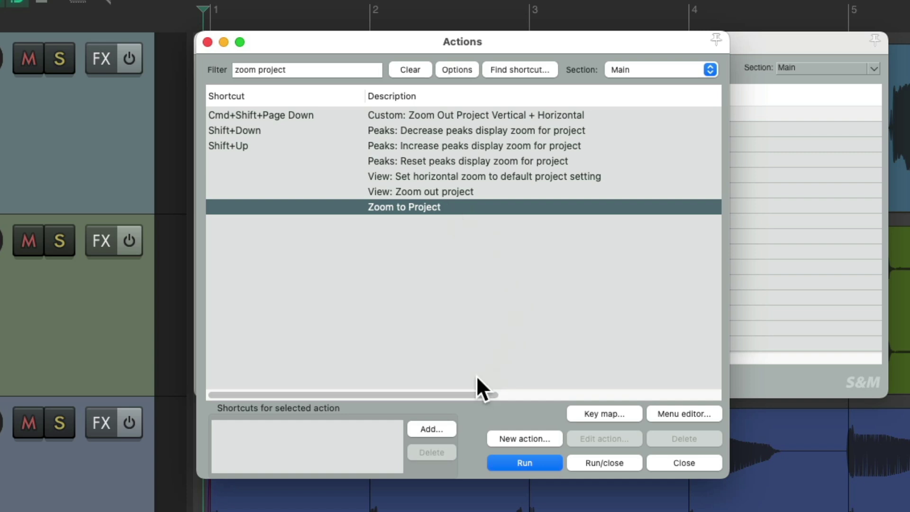
{"action": "left_click", "coordinate": [439, 425]}
{"action": "key", "text": "super+Page_Down"}
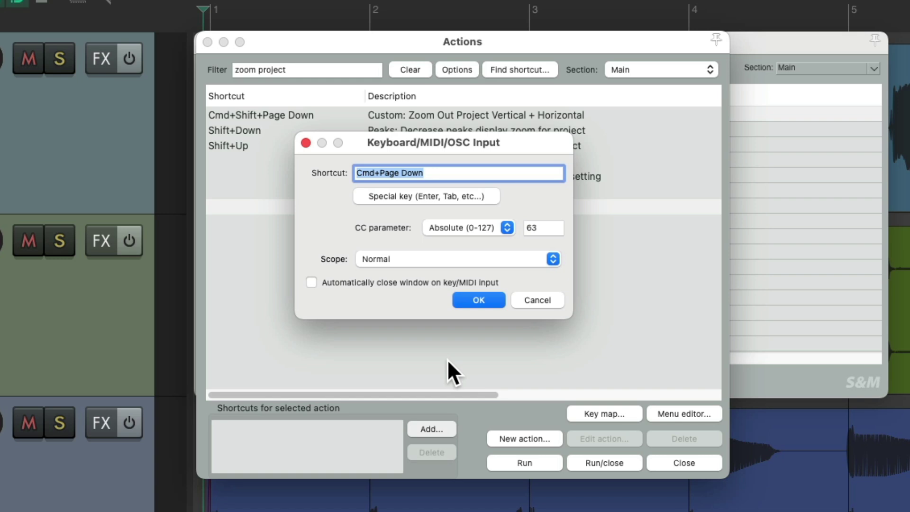
{"action": "left_click", "coordinate": [475, 298]}
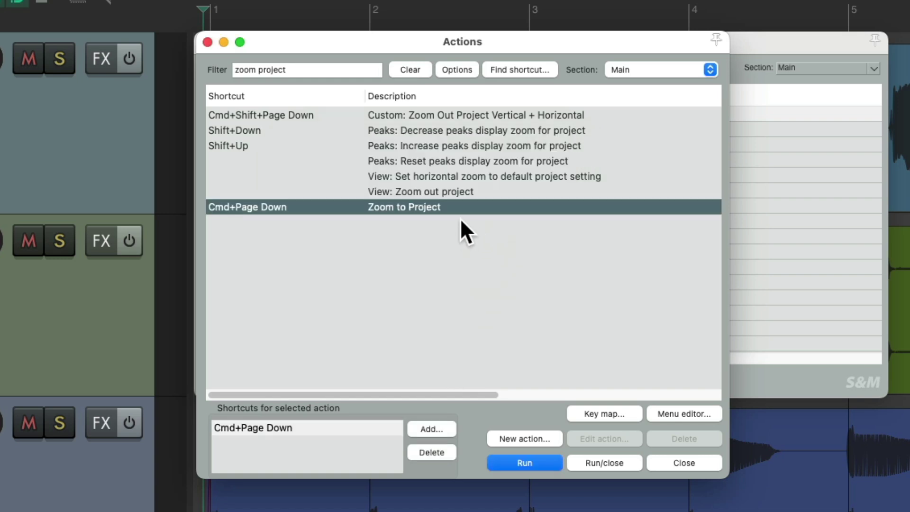
{"action": "left_click", "coordinate": [207, 42]}
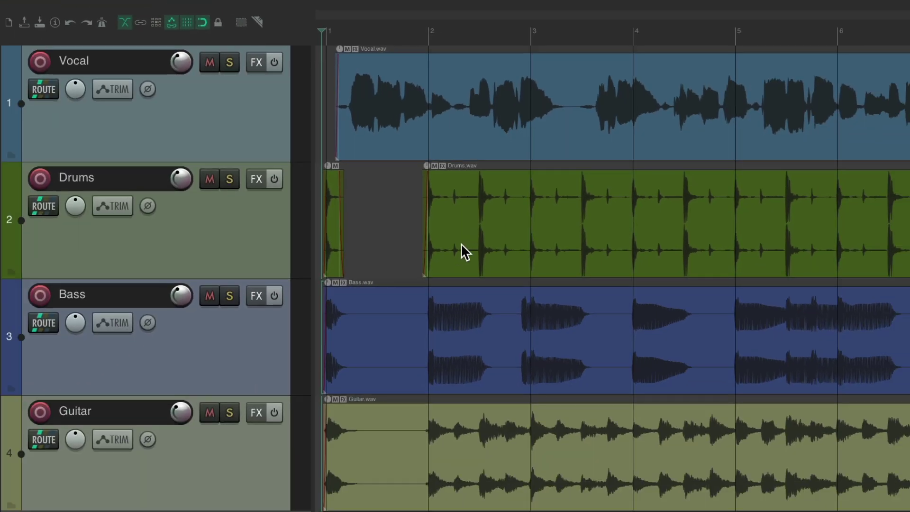
- Test the Zoom to Project toggle from two different zoom levels, zooming out to the whole project and restoring the previous view each time
{"action": "key", "text": "super+Page_Down"}
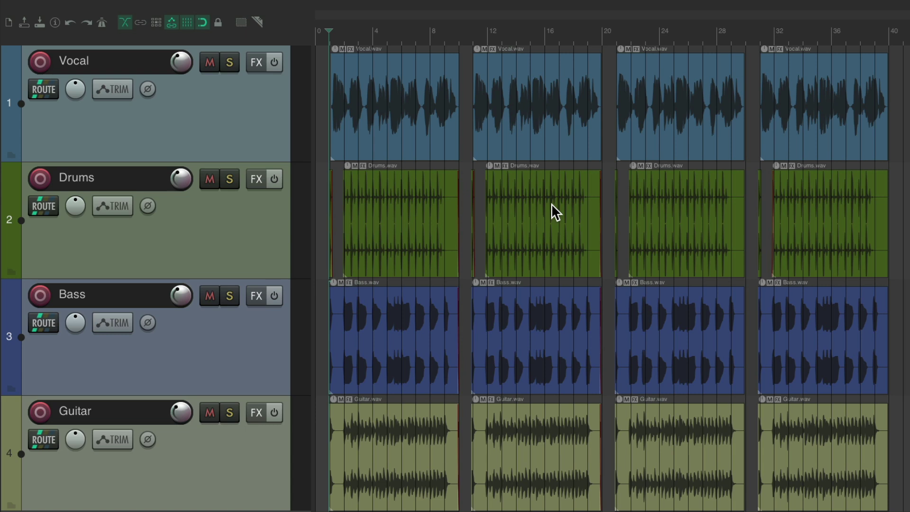
{"action": "key", "text": "super+Page_Up"}
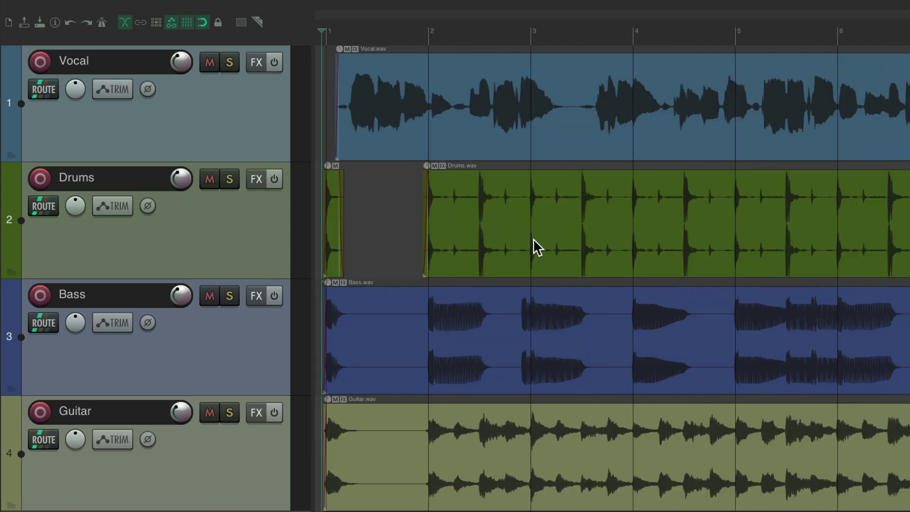
{"action": "scroll", "coordinate": [533, 238], "scroll_direction": "up", "scroll_amount": 8}
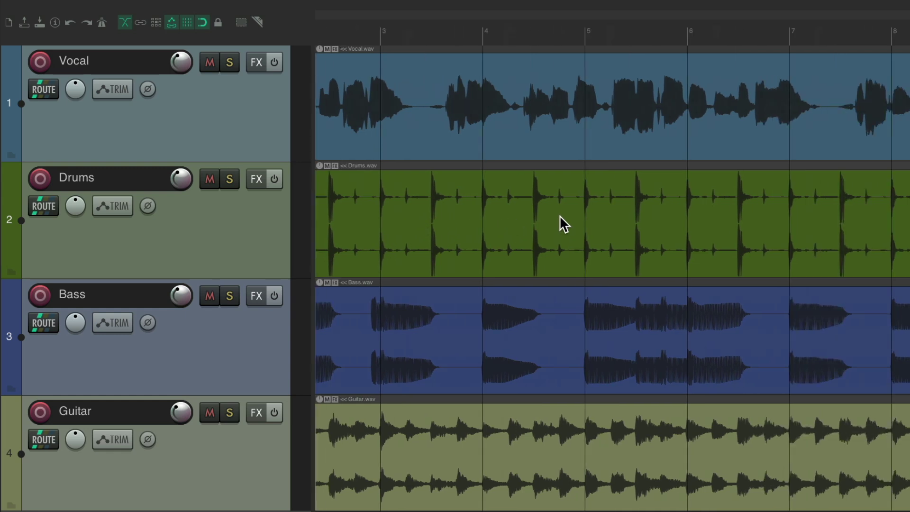
{"action": "scroll", "coordinate": [585, 219], "scroll_direction": "up", "scroll_amount": 3}
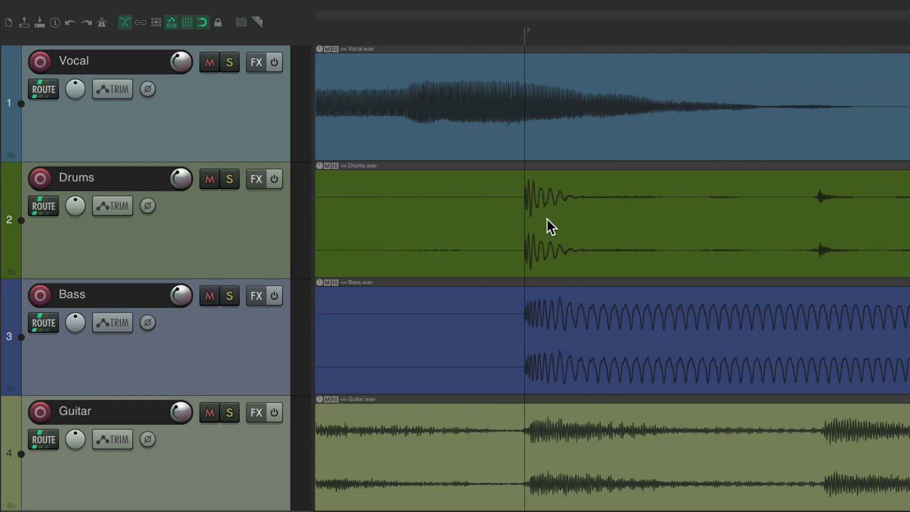
{"action": "key", "text": "ctrl+Page_Down"}
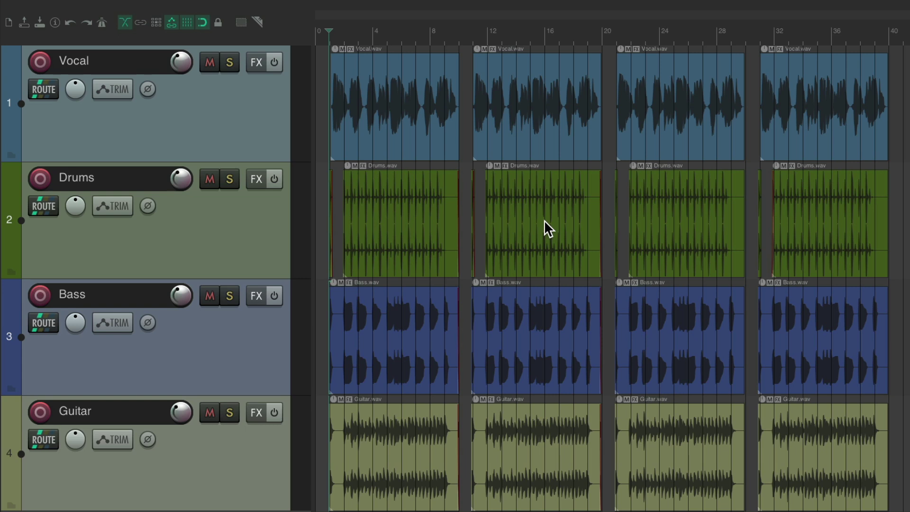
{"action": "key", "text": "ctrl+Page_Down"}
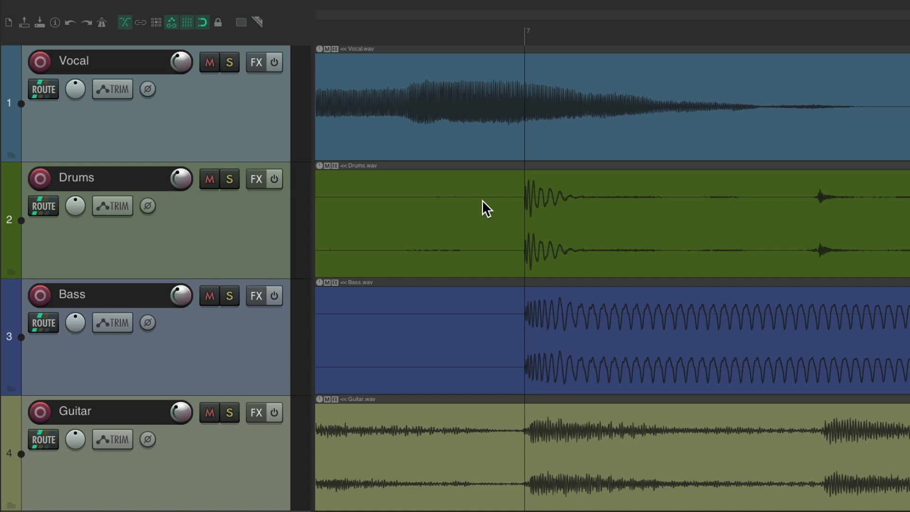
{"action": "scroll", "coordinate": [482, 200], "scroll_direction": "down", "scroll_amount": 5}
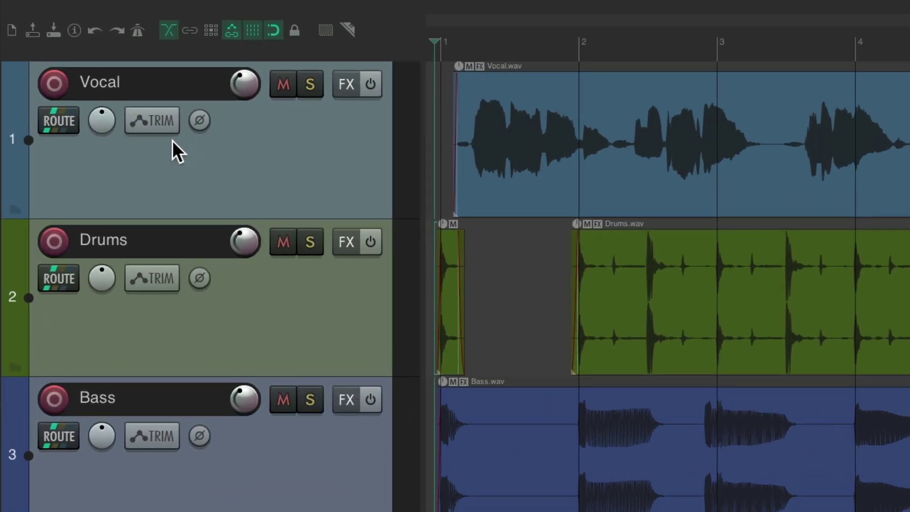
- Review the Vocal track's automation modes and search the action list for "automation mode toggle"
{"action": "left_click", "coordinate": [102, 92]}
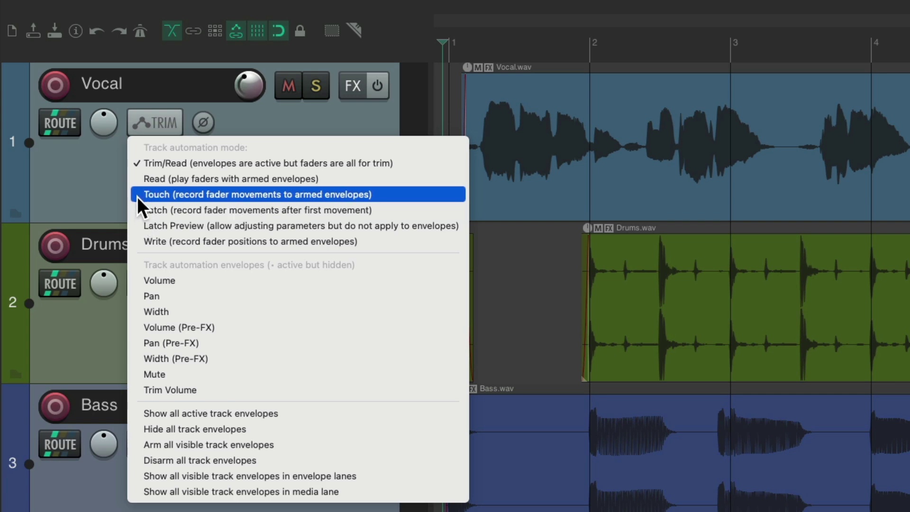
{"action": "left_click", "coordinate": [133, 163]}
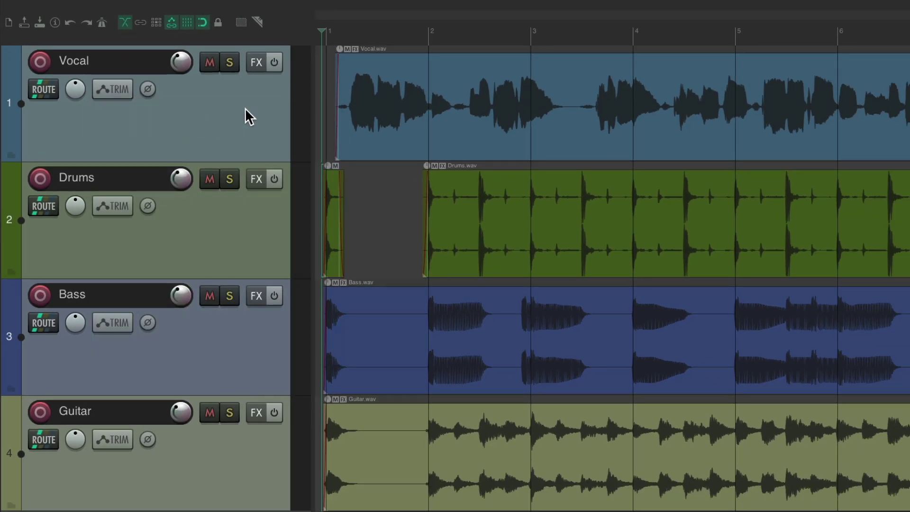
{"action": "key", "text": "shift+slash"}
{"action": "type", "text": "automation mode"}
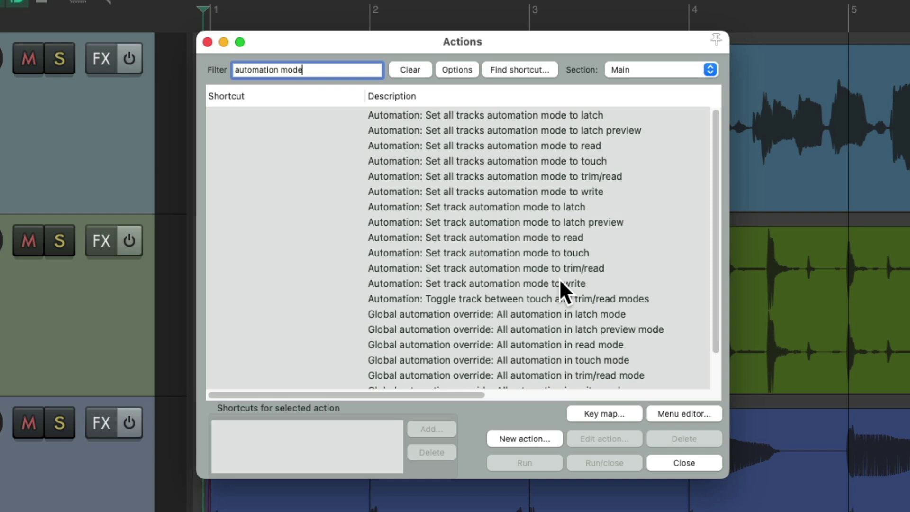
{"action": "type", "text": "toggle"}
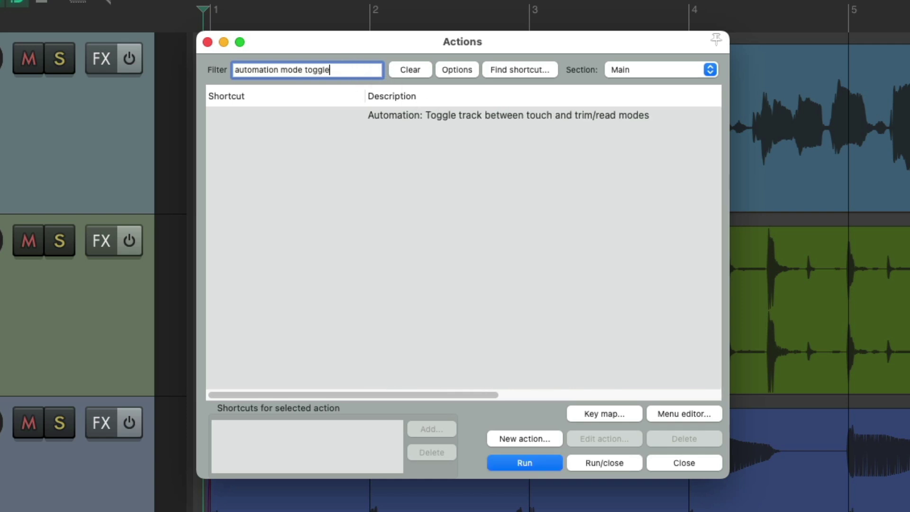
{"action": "left_click", "coordinate": [463, 115]}
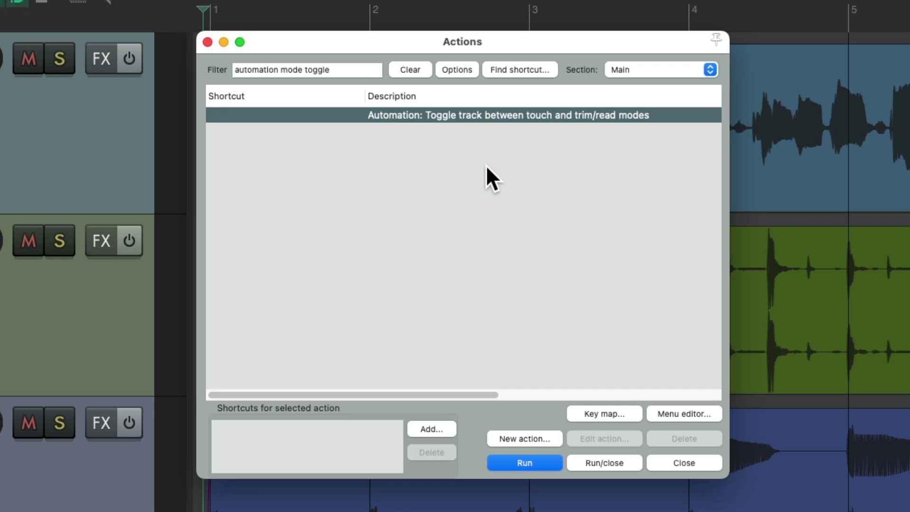
- Widen the action search to "automation mode" and select Automation: Set track automation mode to write
{"action": "double_click", "coordinate": [320, 67]}
{"action": "key", "text": "BackSpace"}
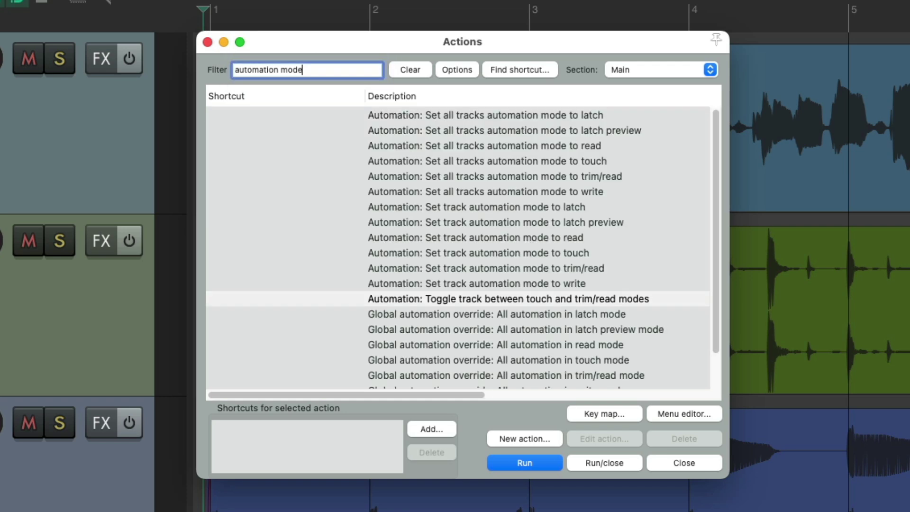
{"action": "left_click", "coordinate": [530, 282]}
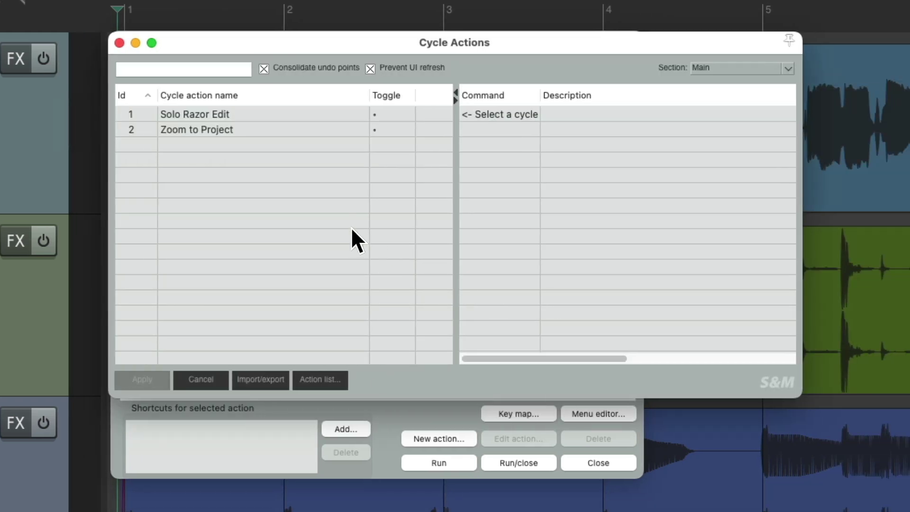
- Add a new cycle action named "Automation Mode - Write - Trim/Read - Toggle"
{"action": "right_click", "coordinate": [228, 145]}
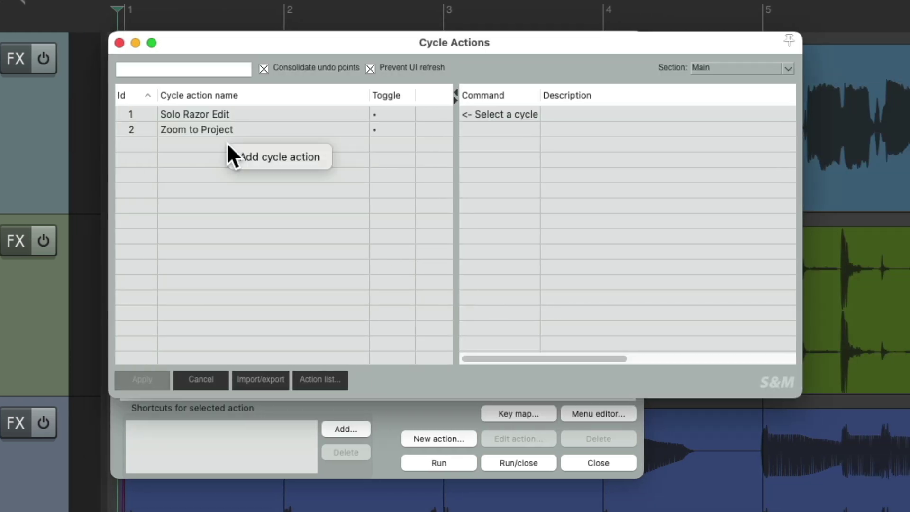
{"action": "left_click", "coordinate": [246, 157]}
{"action": "type", "text": "Automation Mode - Write - Trim/Read - Toggle"}
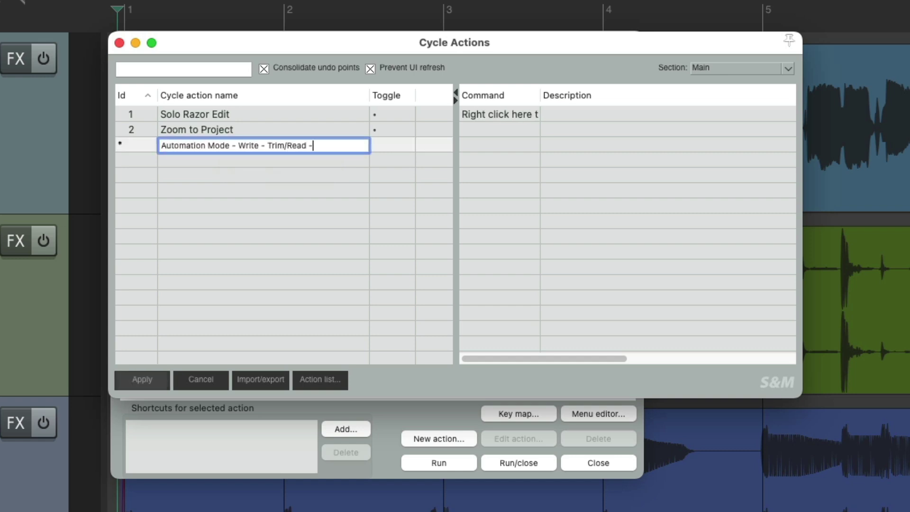
{"action": "key", "text": "Return"}
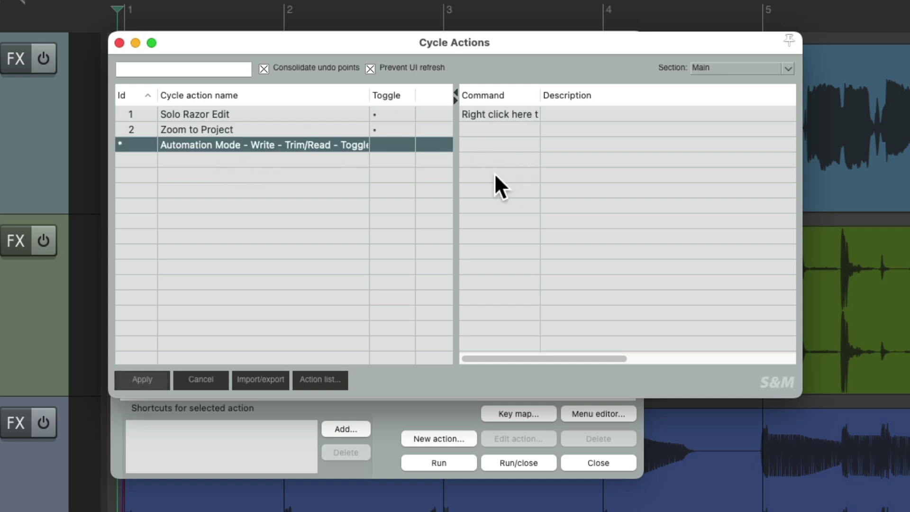
- Add Automation: Set track automation mode to write as the first command of the new automation cycle action
{"action": "left_click", "coordinate": [385, 410]}
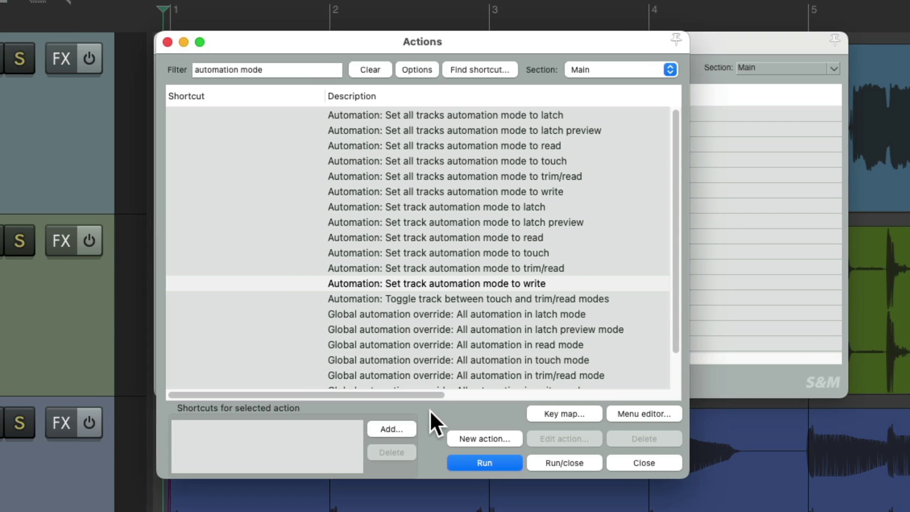
{"action": "left_click", "coordinate": [492, 282]}
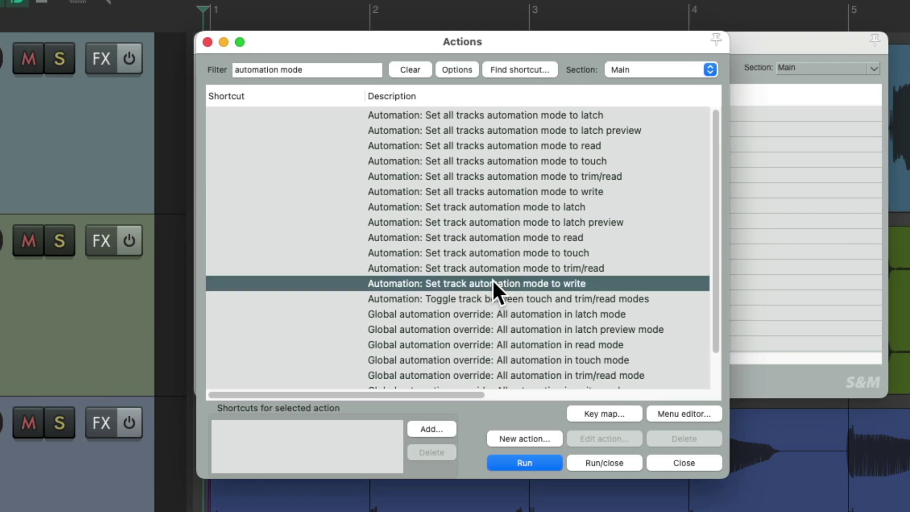
{"action": "left_click", "coordinate": [762, 213]}
{"action": "right_click", "coordinate": [548, 115]}
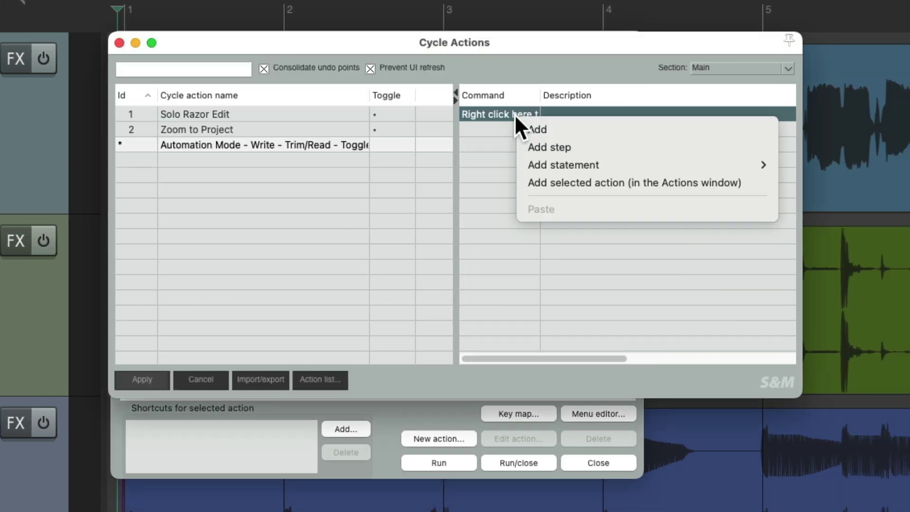
{"action": "left_click", "coordinate": [530, 182]}
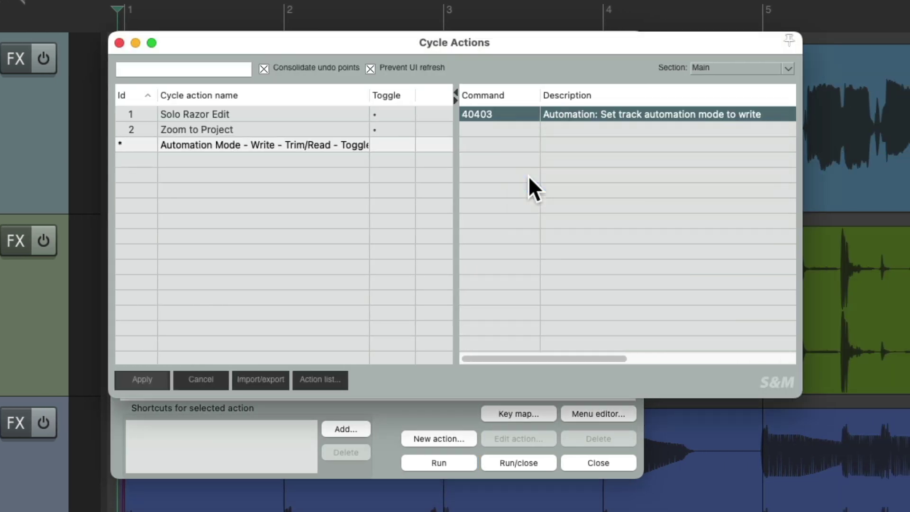
- Add Automation: Set track automation mode to trim/read below the write command in the automation cycle action
{"action": "left_click", "coordinate": [439, 413]}
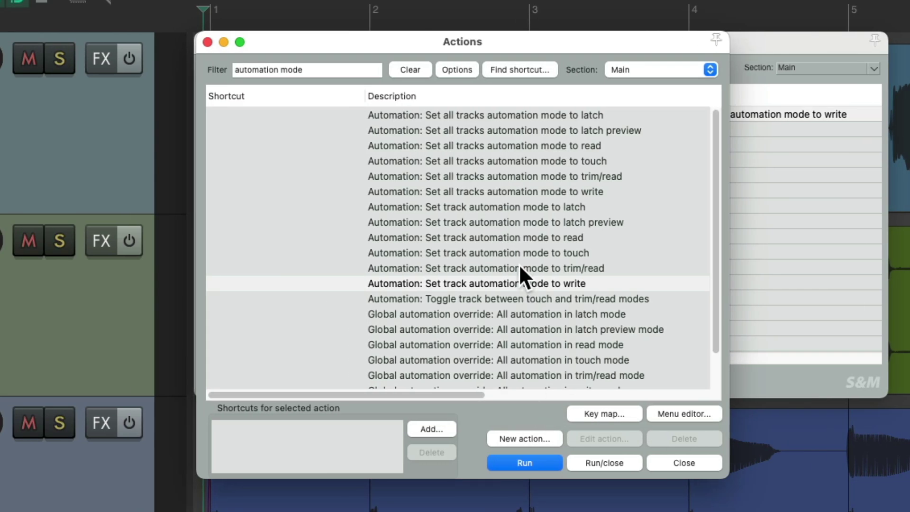
{"action": "left_click", "coordinate": [519, 266]}
{"action": "left_click", "coordinate": [778, 211]}
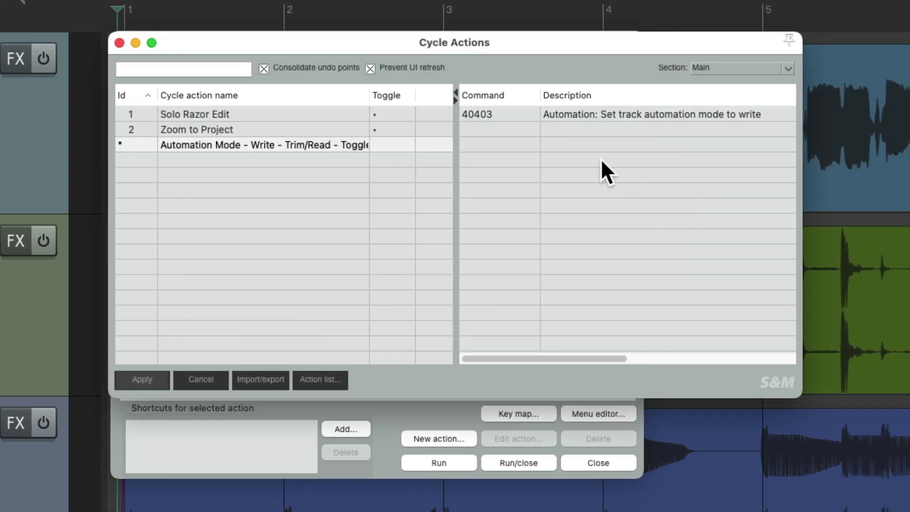
{"action": "right_click", "coordinate": [521, 126]}
{"action": "left_click", "coordinate": [540, 189]}
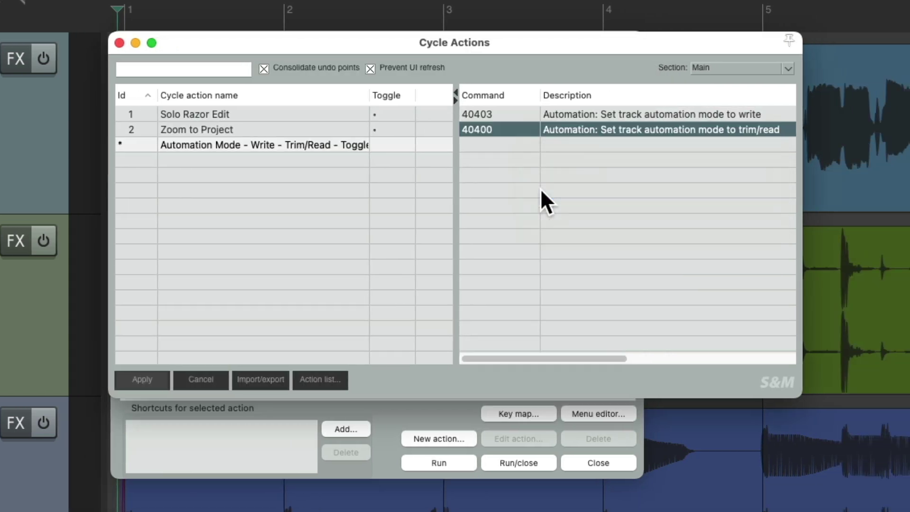
- Insert a step separator between the write and trim/read commands and apply the cycle action with its toggle state enabled
{"action": "right_click", "coordinate": [500, 168]}
{"action": "left_click", "coordinate": [516, 199]}
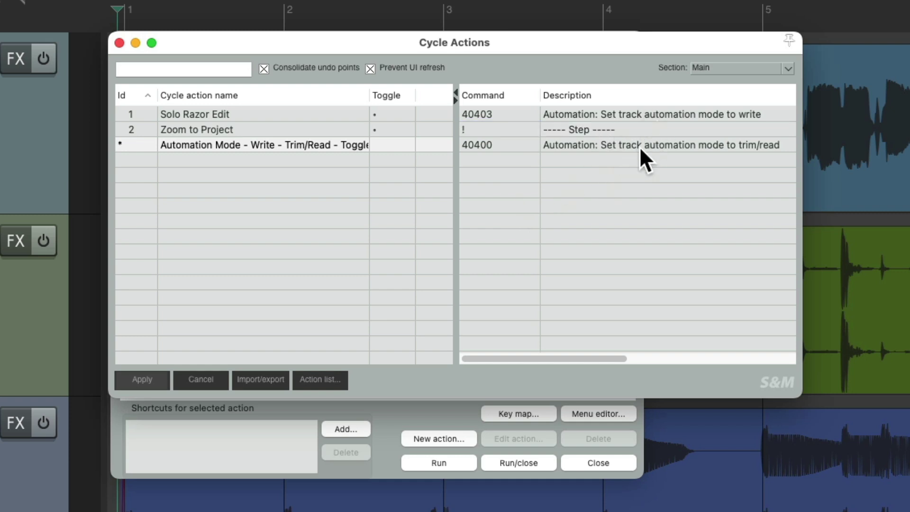
{"action": "left_click", "coordinate": [397, 141]}
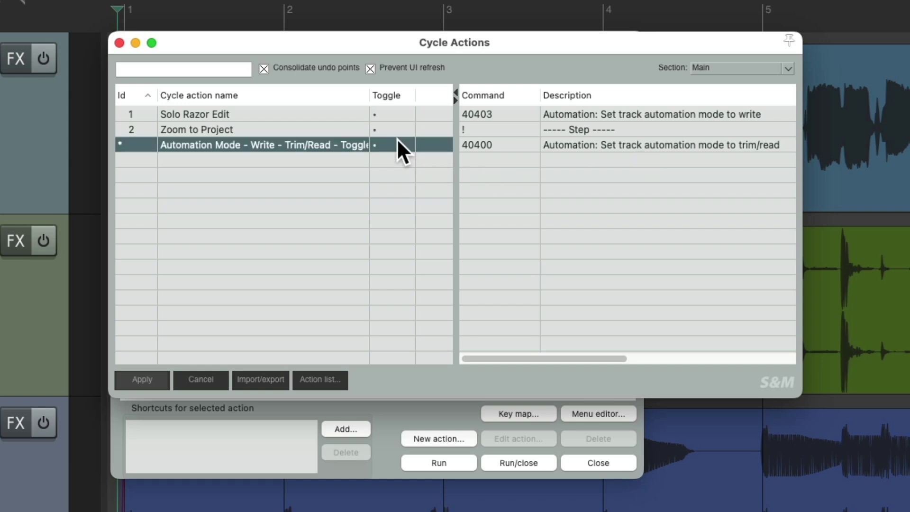
{"action": "left_click", "coordinate": [156, 379]}
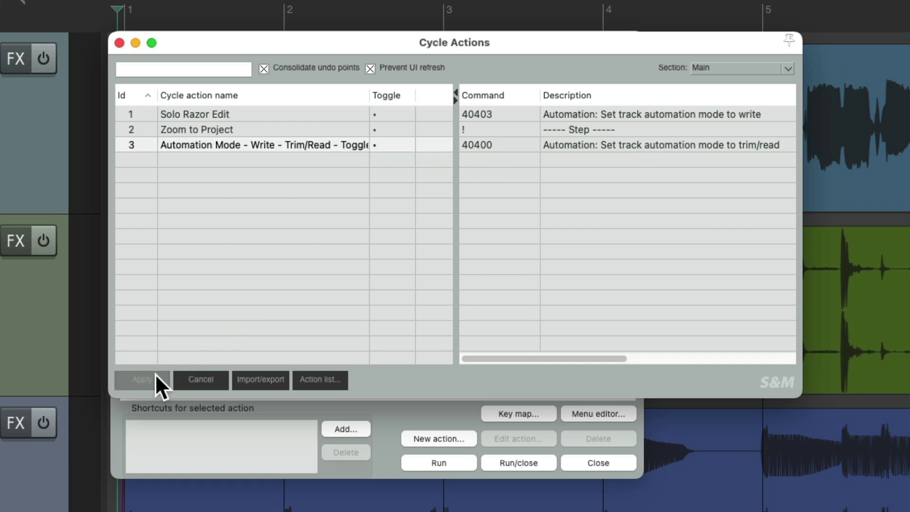
- Search the action list for "automation mode toggle" and assign Control+W to Automation Mode - Write - Trim/Read - Toggle
{"action": "left_click", "coordinate": [390, 412]}
{"action": "left_click", "coordinate": [333, 69]}
{"action": "type", "text": "toggle"}
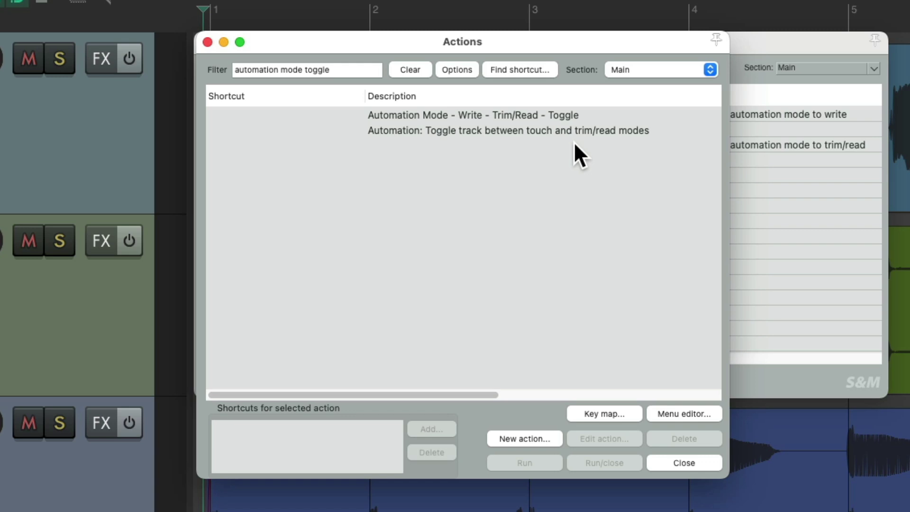
{"action": "left_click", "coordinate": [507, 116]}
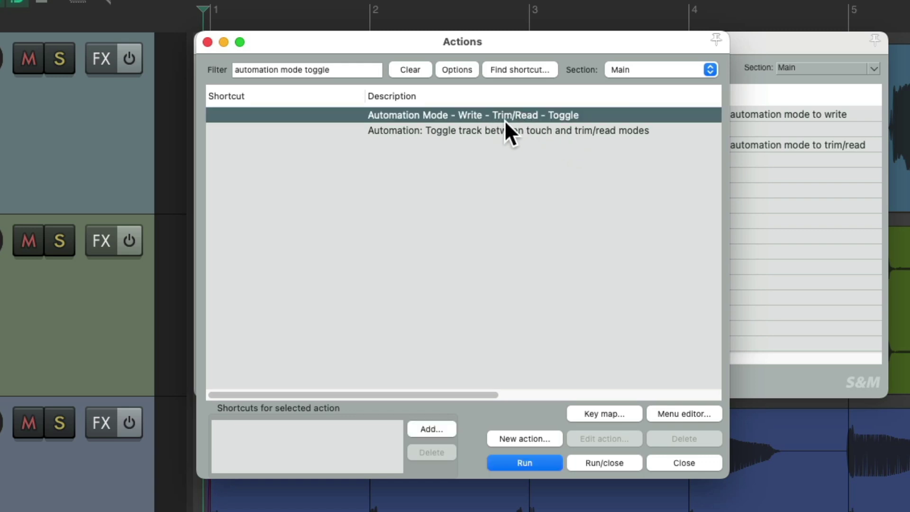
{"action": "left_click", "coordinate": [431, 429]}
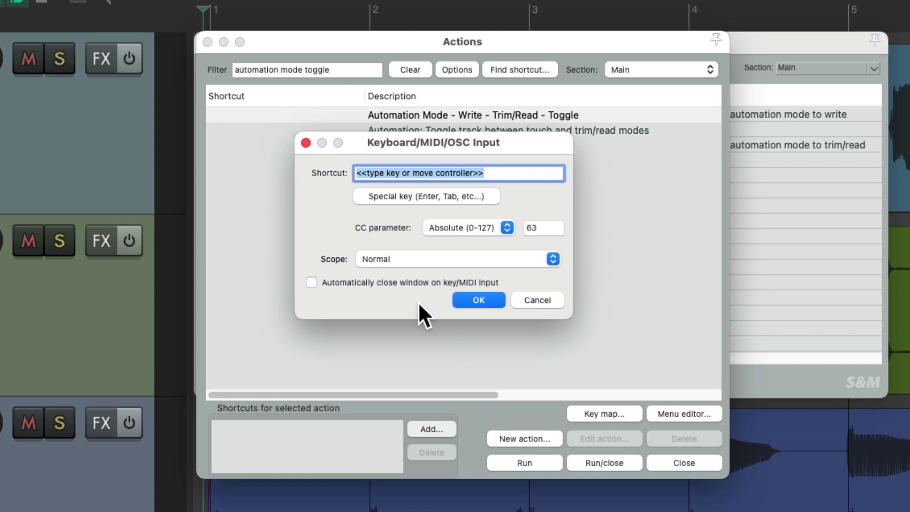
{"action": "key", "text": "ctrl+w"}
{"action": "key", "text": "Return"}
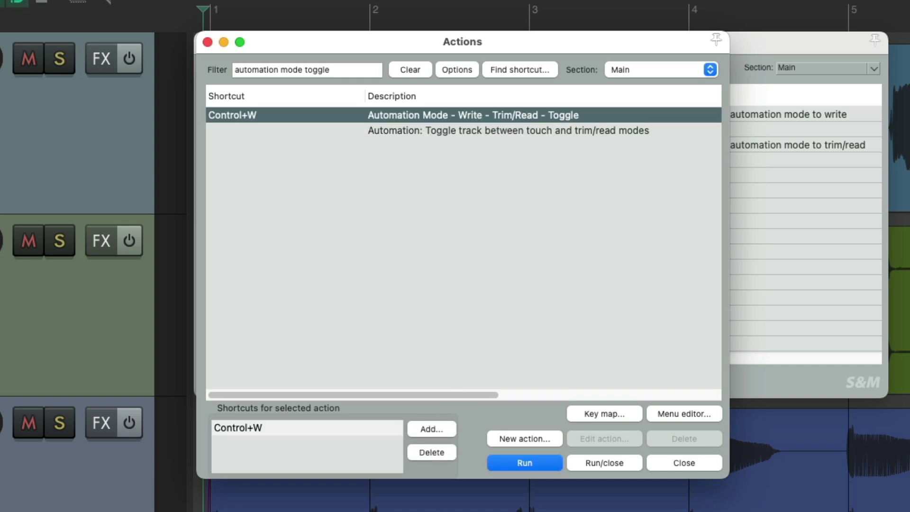
- Close the action windows and toggle the Vocal track's automation mode to write and back to trim/read
{"action": "key", "text": "Escape"}
{"action": "left_click", "coordinate": [205, 43]}
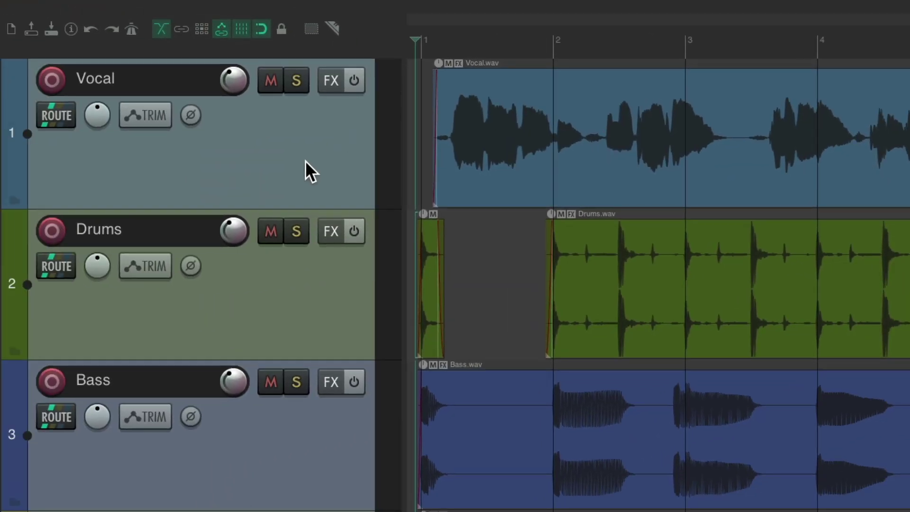
{"action": "left_click", "coordinate": [305, 161]}
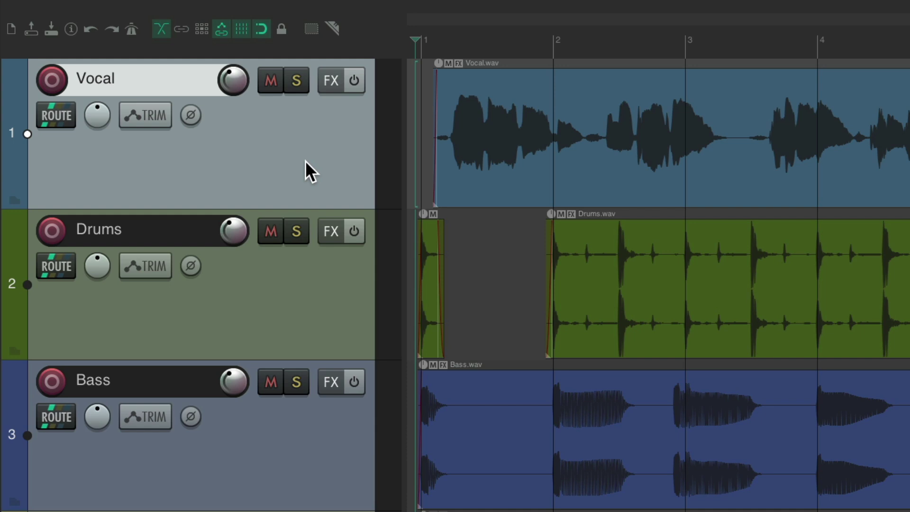
{"action": "key", "text": "w"}
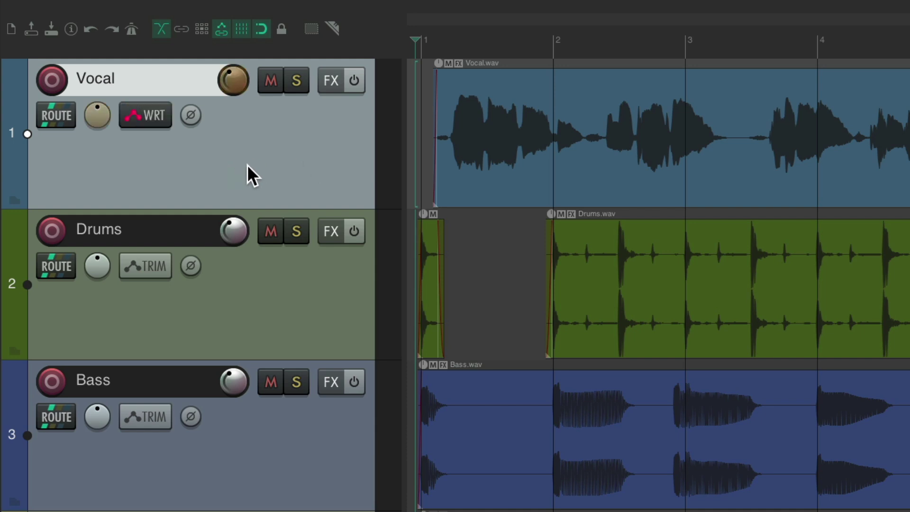
{"action": "key", "text": "w"}
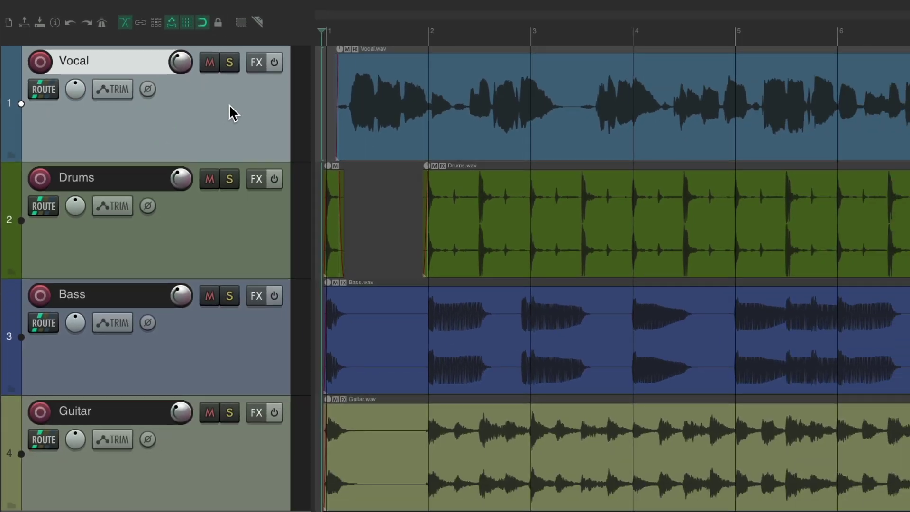
- Select the Vocal, Drums and Bass tracks together and toggle their automation mode to write and back to trim/read
{"action": "left_click", "coordinate": [246, 356], "text": "shift"}
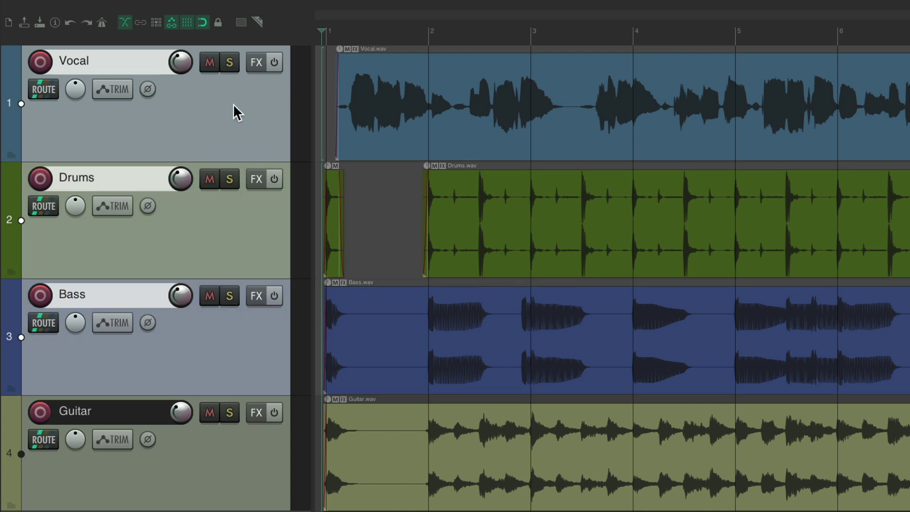
{"action": "key", "text": "w"}
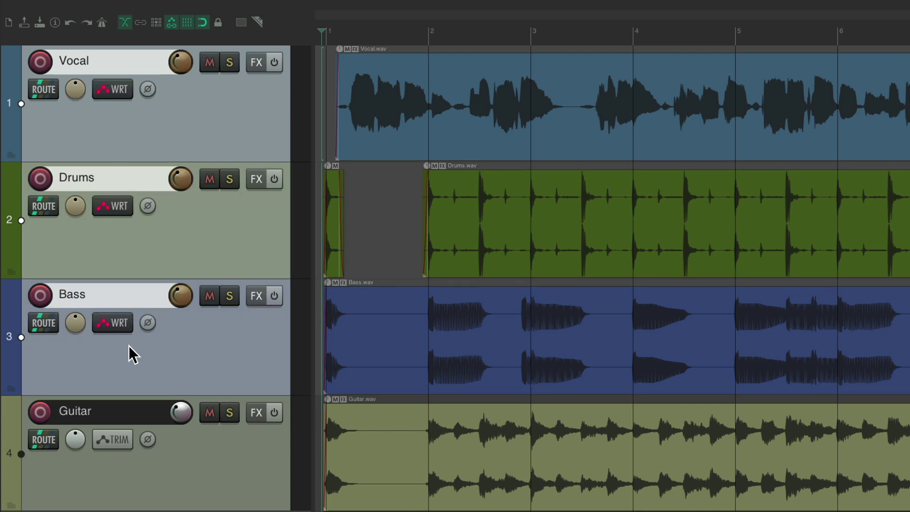
{"action": "key", "text": "ctrl+z"}
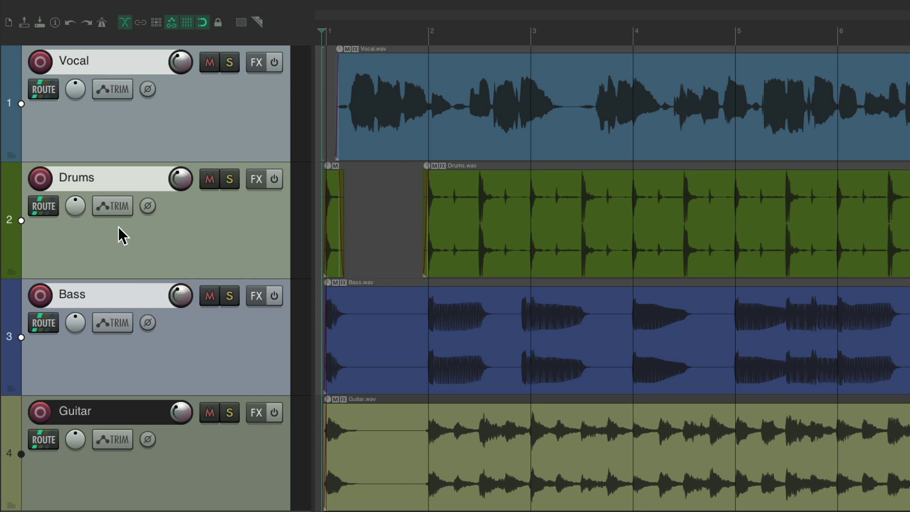
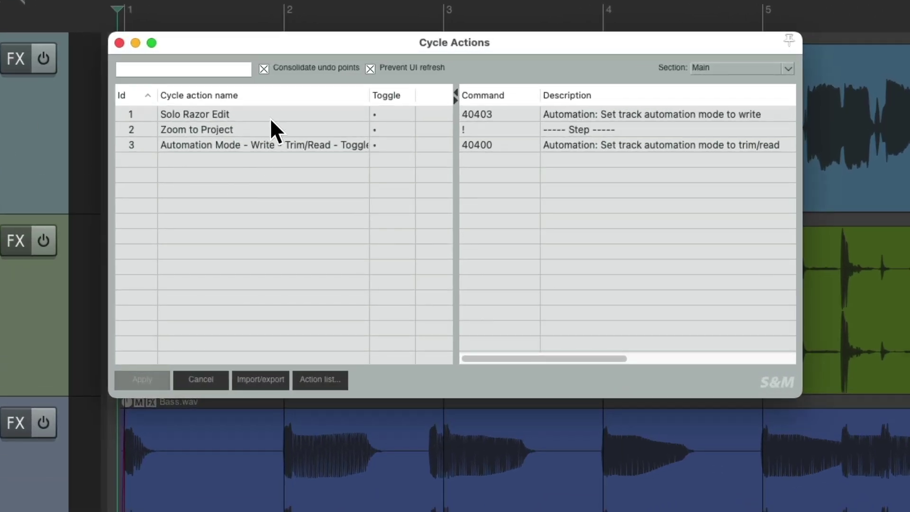
- Review the command lists of the Solo Razor Edit, Zoom to Project and automation mode cycle actions
{"action": "left_click", "coordinate": [271, 115]}
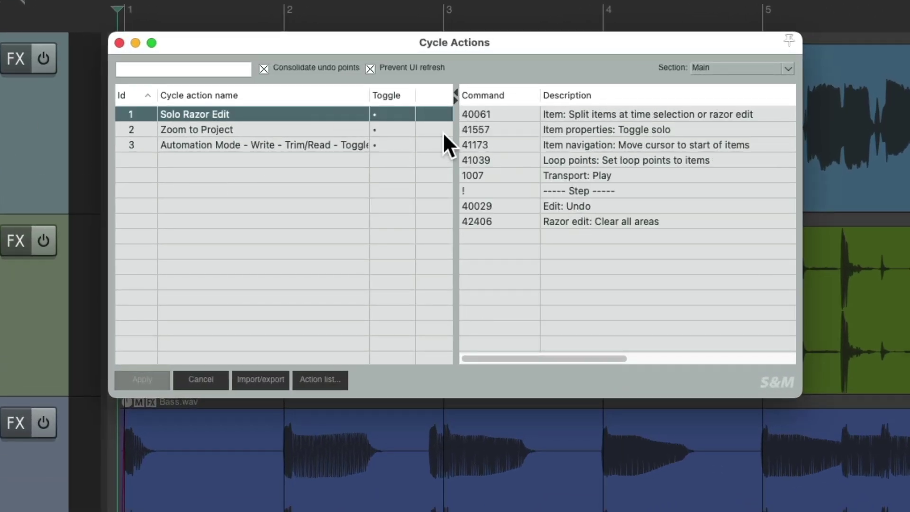
{"action": "left_click", "coordinate": [348, 129]}
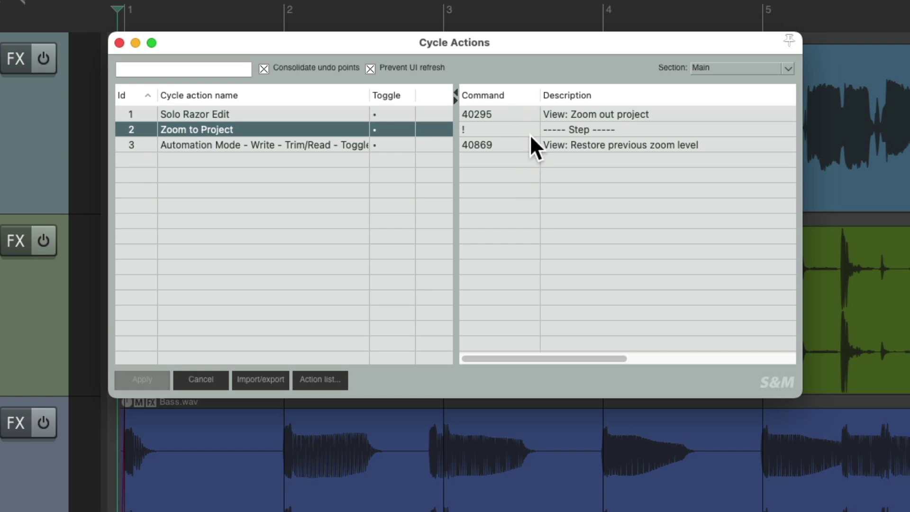
{"action": "left_click", "coordinate": [332, 145]}
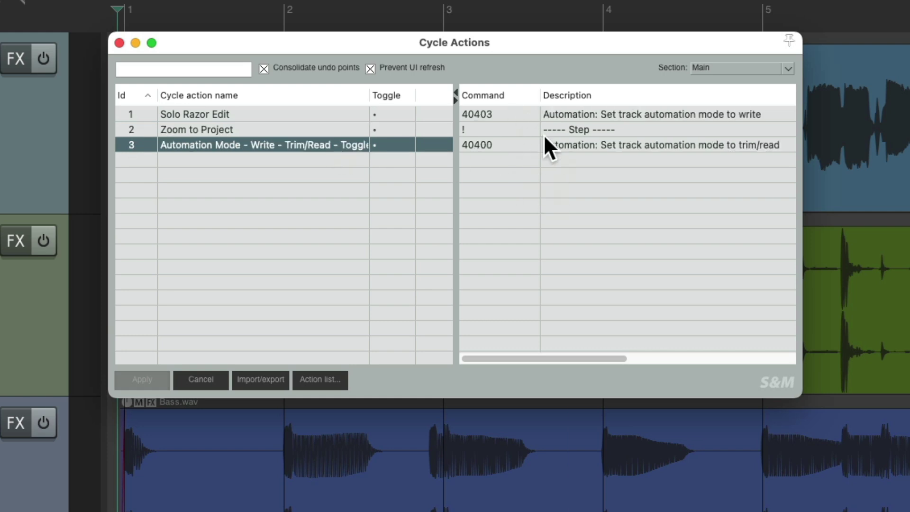
{"action": "left_click", "coordinate": [395, 113]}
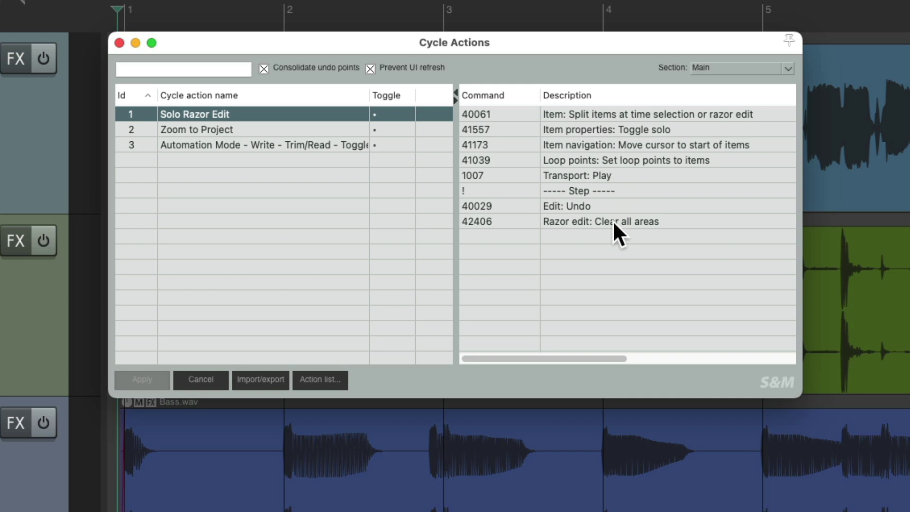
{"action": "left_click", "coordinate": [410, 129]}
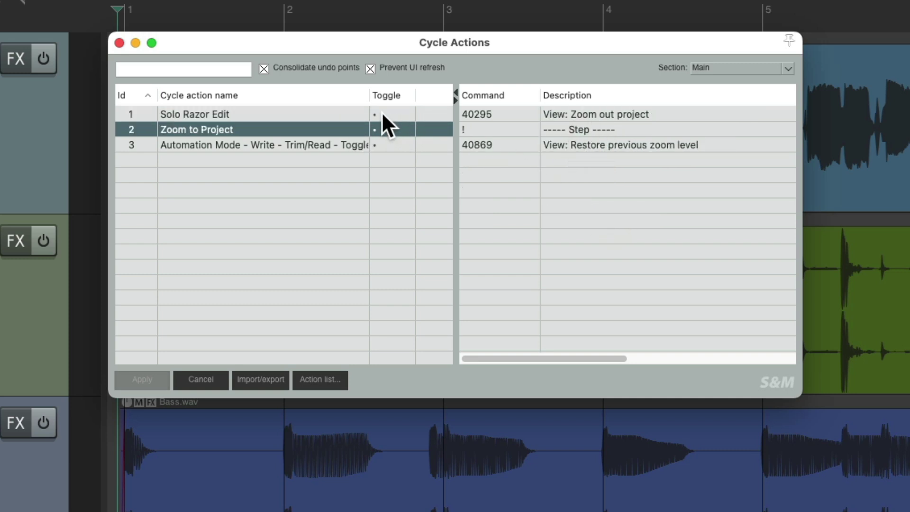
{"action": "left_click", "coordinate": [351, 114]}
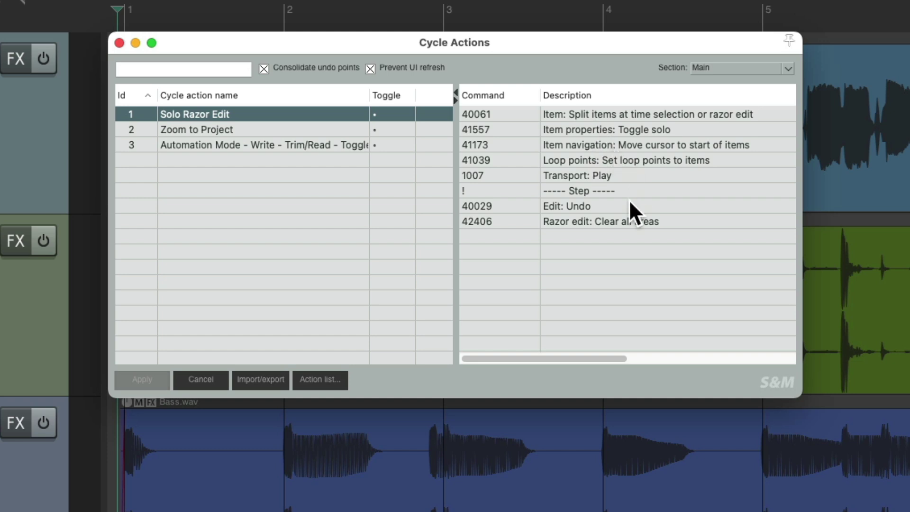
{"action": "left_click", "coordinate": [253, 201]}
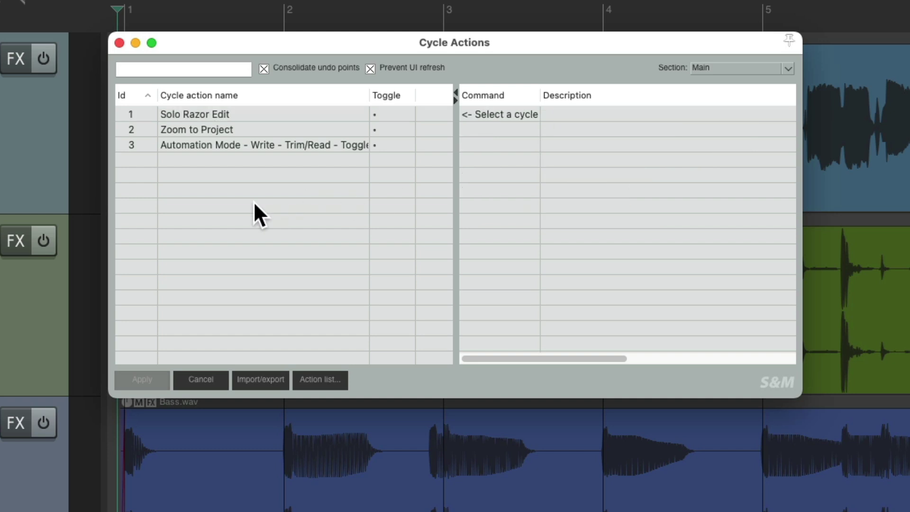
- Add Automation: Set track automation mode to latch below the trim/read command in the automation cycle action
{"action": "left_click", "coordinate": [308, 140]}
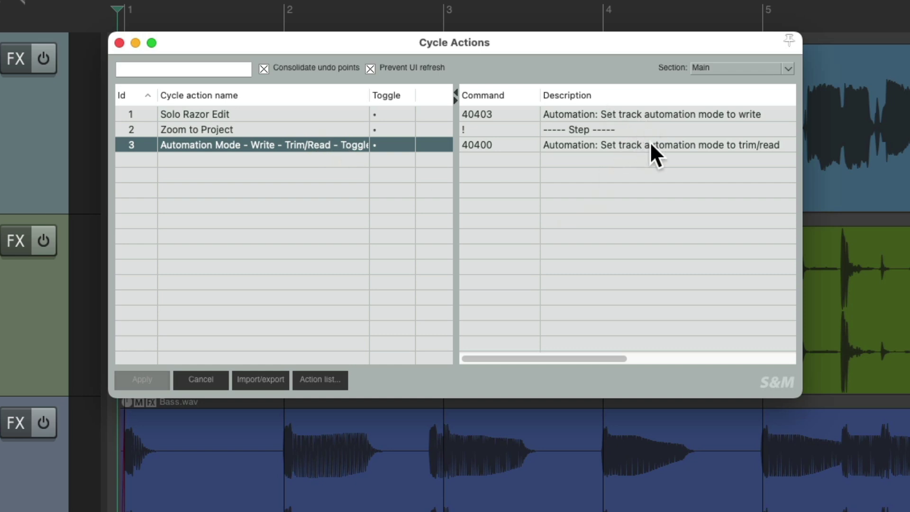
{"action": "key", "text": "question"}
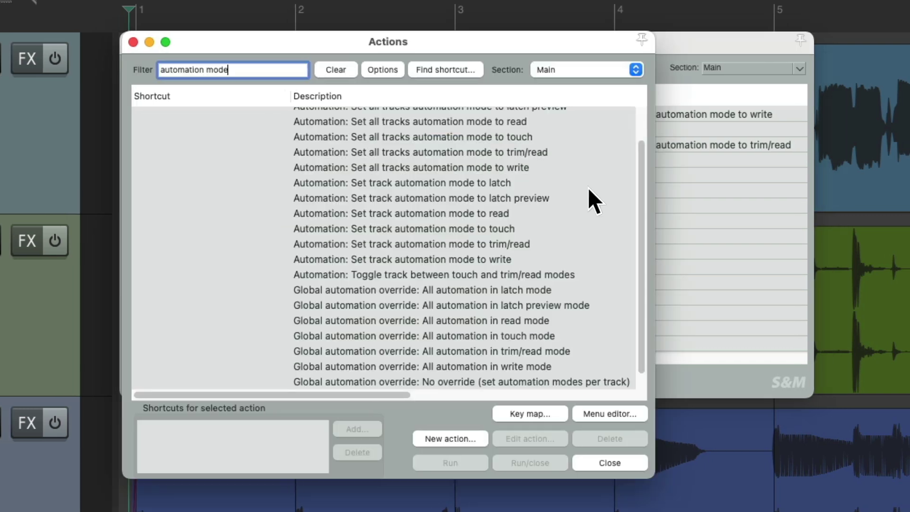
{"action": "left_click", "coordinate": [502, 180]}
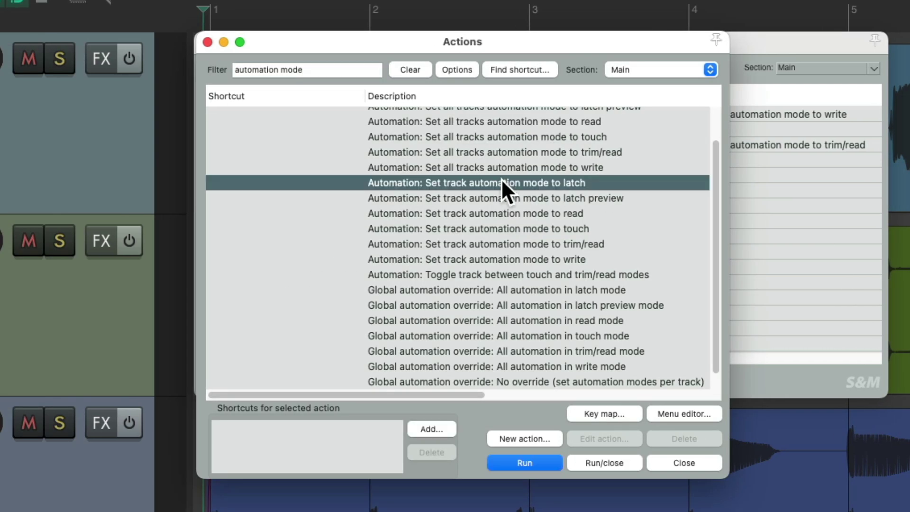
{"action": "left_click", "coordinate": [774, 222]}
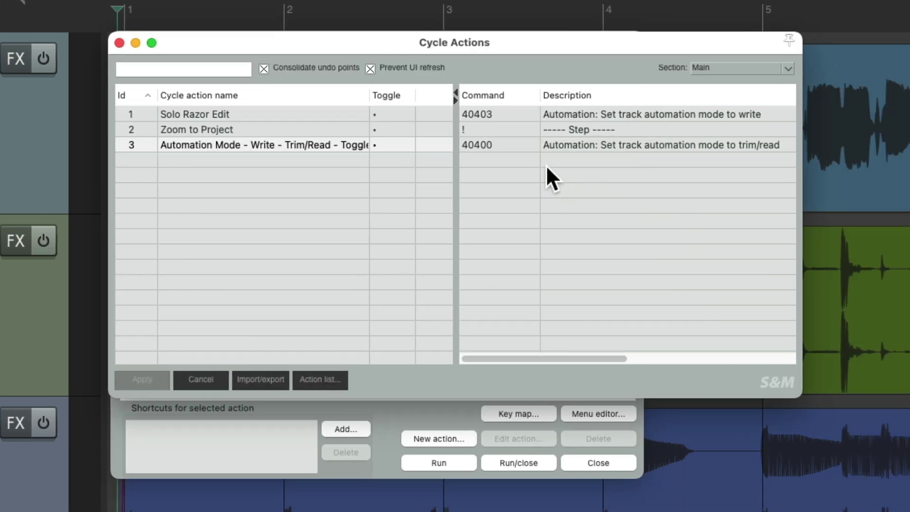
{"action": "right_click", "coordinate": [539, 163]}
{"action": "left_click", "coordinate": [559, 230]}
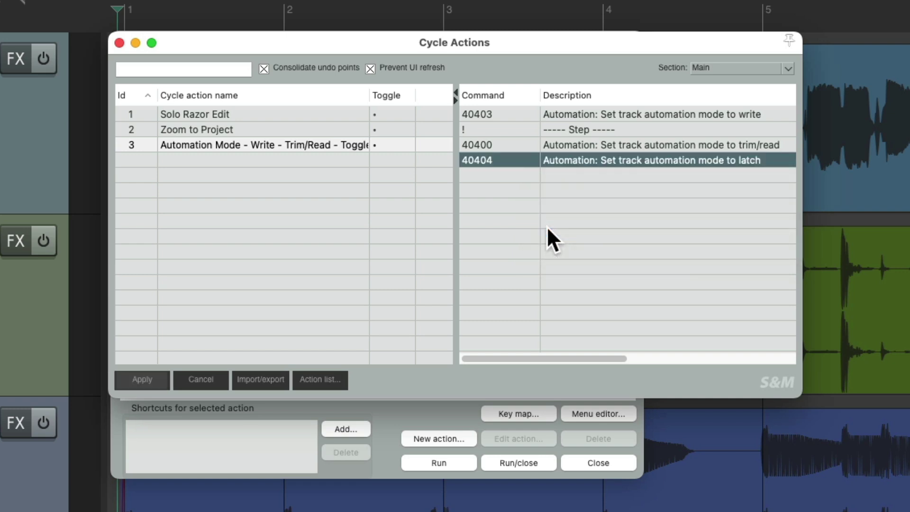
- Add Automation: Set track automation mode to touch below the latch command in the automation cycle action
{"action": "key", "text": "question"}
{"action": "left_click", "coordinate": [493, 268]}
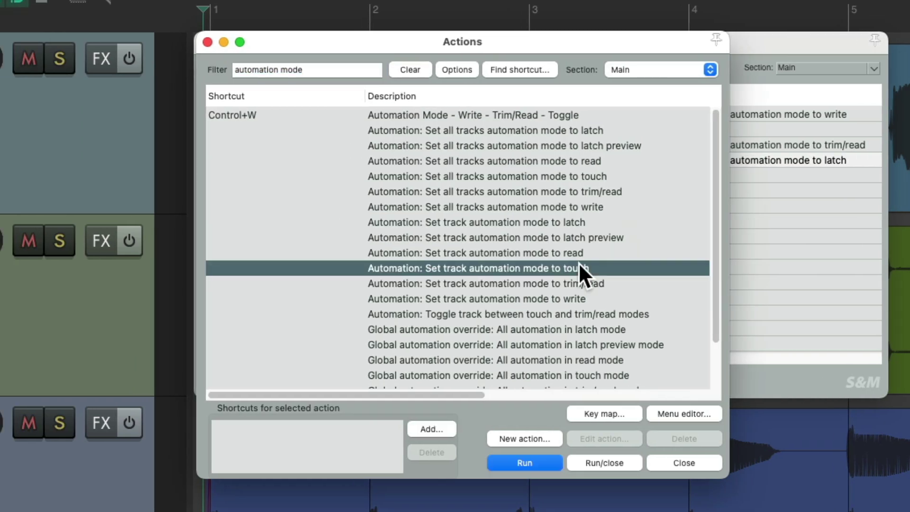
{"action": "left_click", "coordinate": [729, 226]}
{"action": "right_click", "coordinate": [652, 177]}
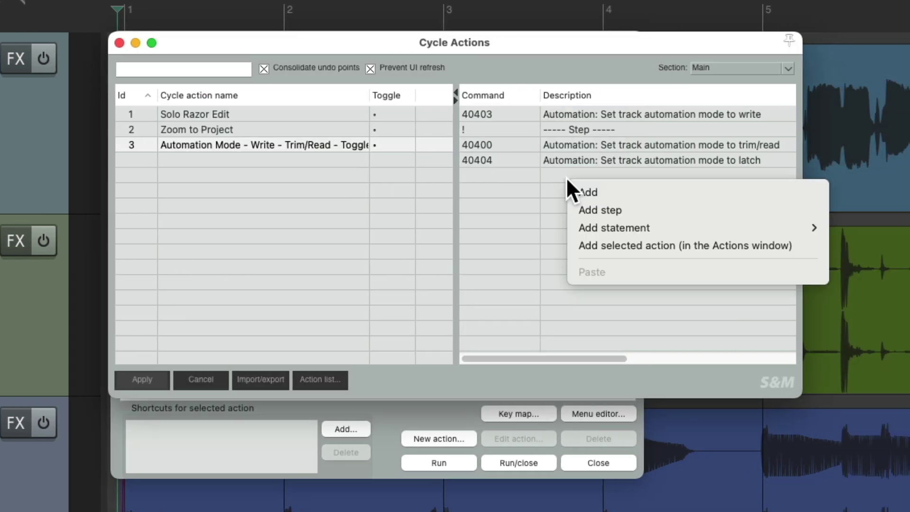
{"action": "left_click", "coordinate": [572, 240]}
- Add Automation: Set track automation mode to read below the touch command in the automation cycle action
{"action": "key", "text": "question"}
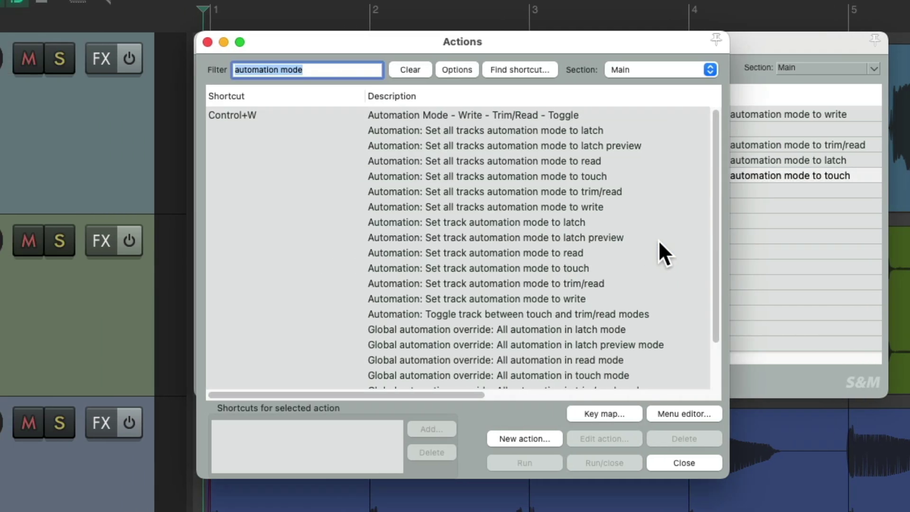
{"action": "left_click", "coordinate": [588, 252]}
{"action": "left_click", "coordinate": [732, 232]}
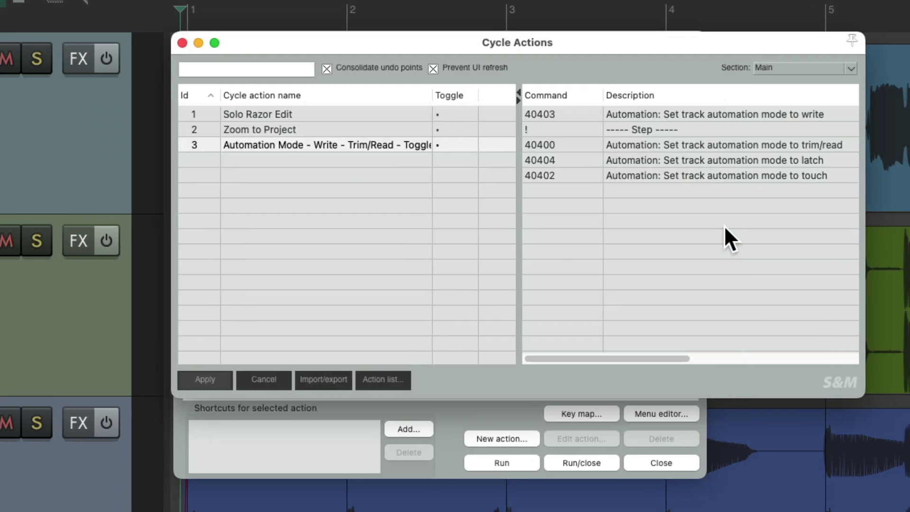
{"action": "right_click", "coordinate": [661, 195]}
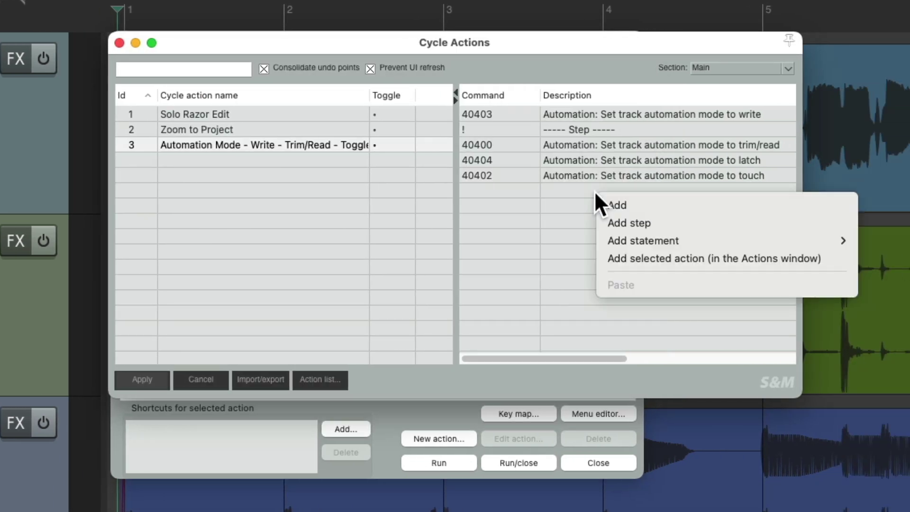
{"action": "left_click", "coordinate": [606, 258]}
- Insert three step separators between the touch and read commands of the automation cycle action
{"action": "right_click", "coordinate": [579, 215]}
{"action": "left_click", "coordinate": [582, 238]}
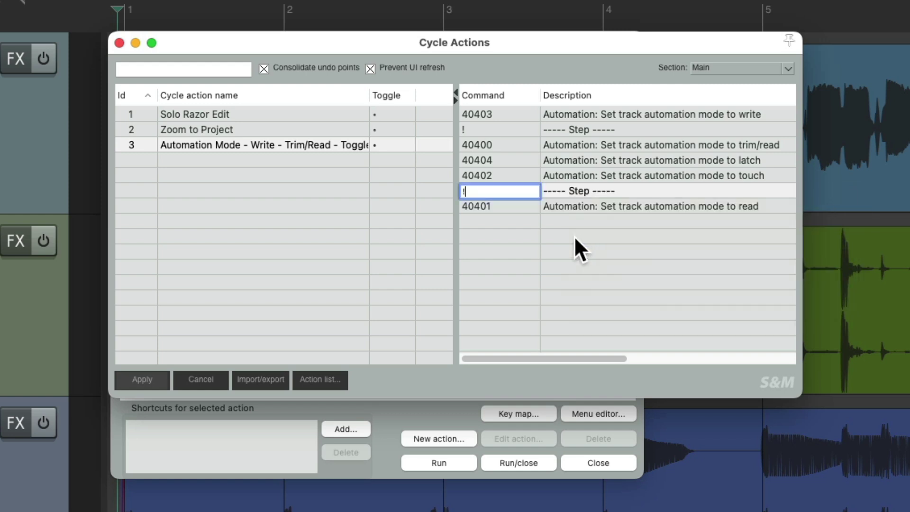
{"action": "right_click", "coordinate": [556, 232]}
{"action": "left_click", "coordinate": [565, 263]}
{"action": "right_click", "coordinate": [557, 246]}
{"action": "left_click", "coordinate": [564, 274]}
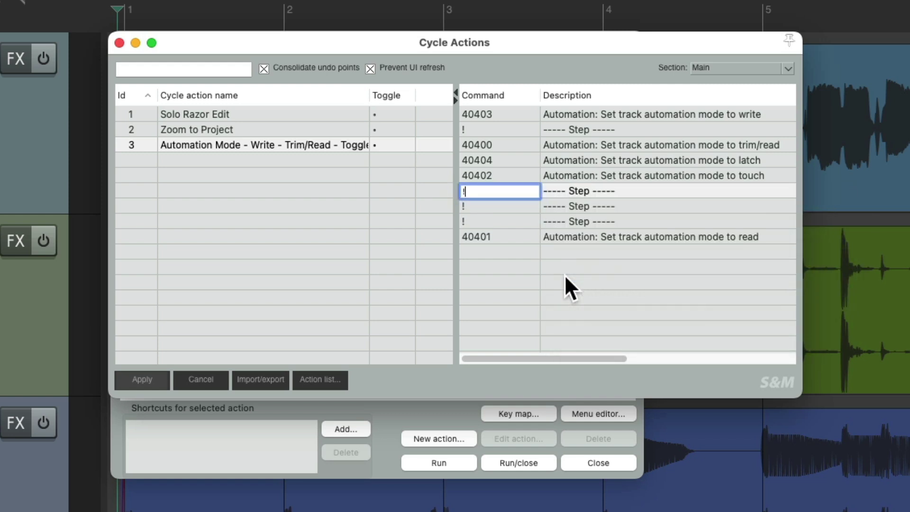
- Reorder the cycle action's commands to write, touch, latch, read and trim/read, with a step separator between each
{"action": "left_click_drag", "start_coordinate": [590, 187], "coordinate": [593, 152]}
{"action": "left_click_drag", "start_coordinate": [590, 204], "coordinate": [593, 190]}
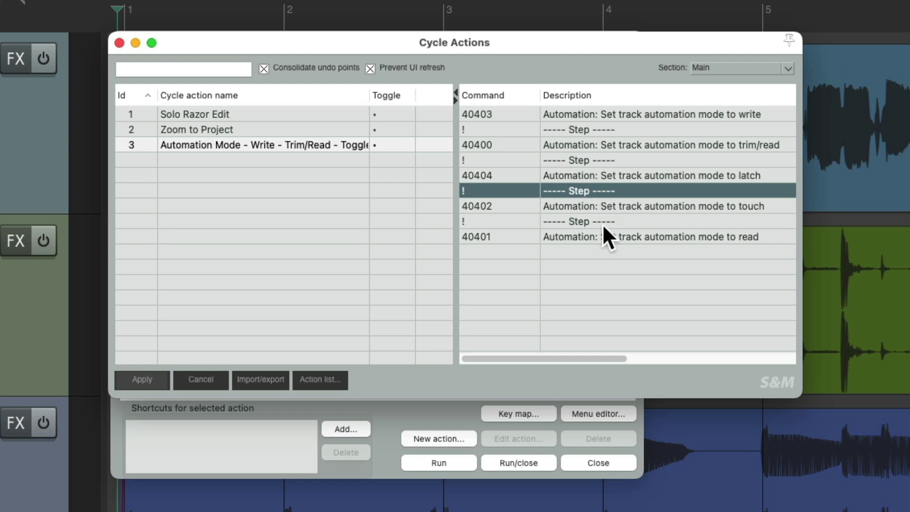
{"action": "left_click_drag", "start_coordinate": [700, 205], "coordinate": [711, 259]}
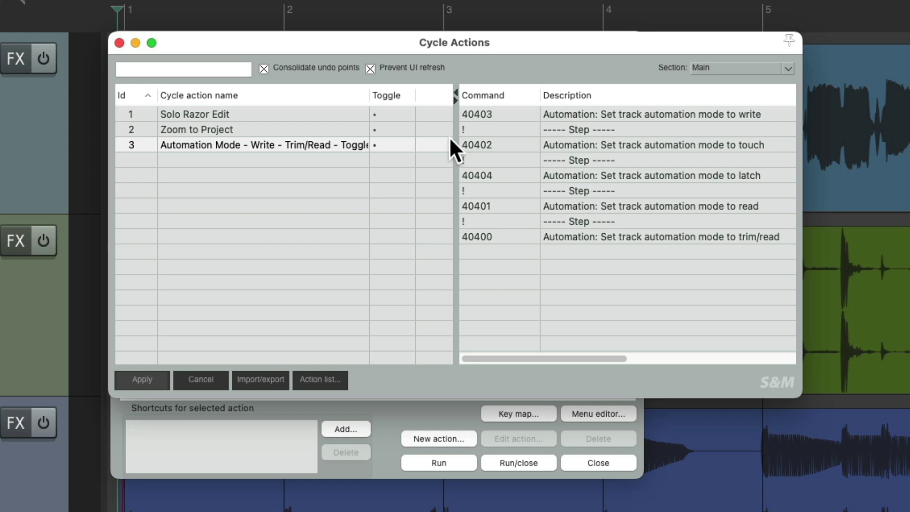
- Rename the automation cycle action as Automation Mode - Toggle and apply the changes
{"action": "double_click", "coordinate": [311, 145]}
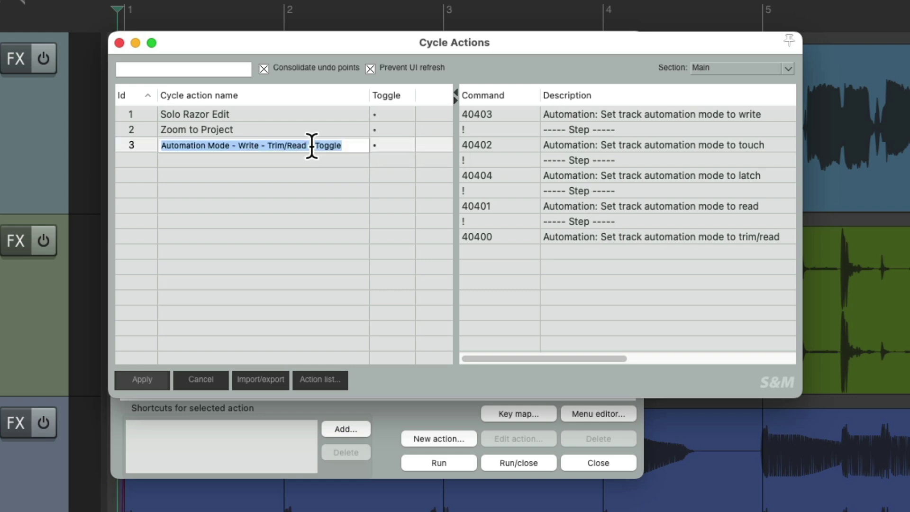
{"action": "key", "text": "BackSpace"}
{"action": "key", "text": "BackSpace"}
{"action": "key", "text": "BackSpace"}
{"action": "key", "text": "Return"}
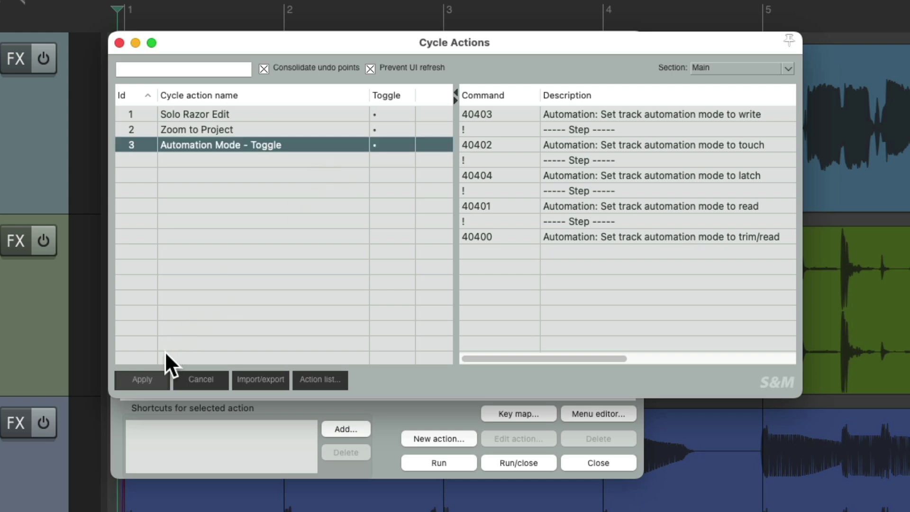
{"action": "left_click", "coordinate": [155, 379]}
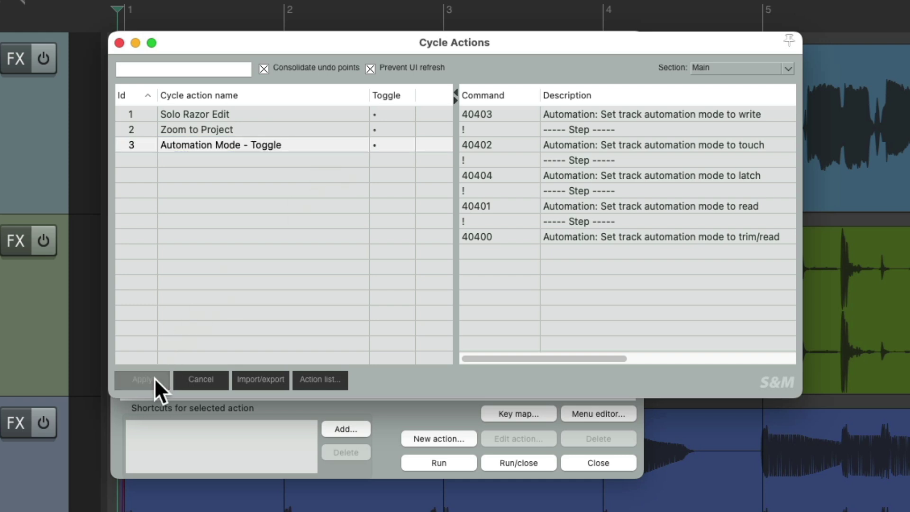
- Assign the shortcut Control+W to the Automation Mode - Toggle action and close the action list and Cycle Actions window
{"action": "left_click", "coordinate": [384, 411]}
{"action": "left_click", "coordinate": [406, 115]}
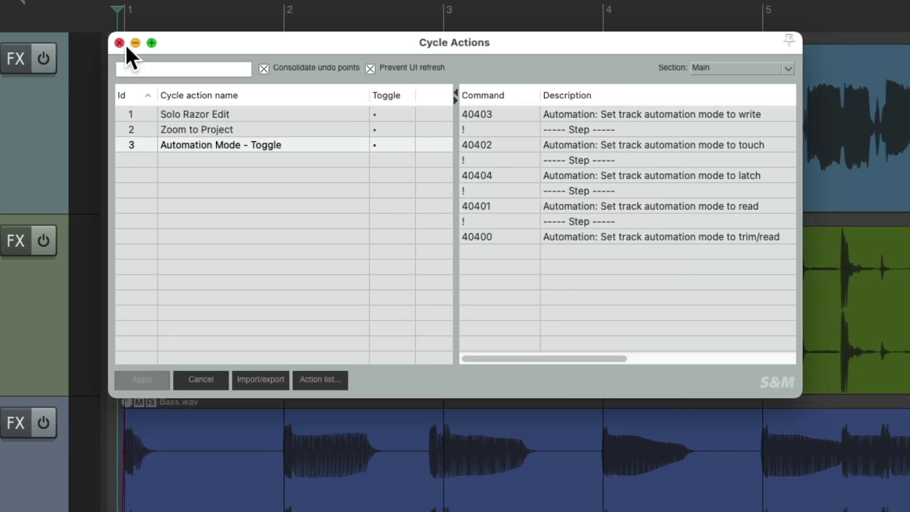
{"action": "left_click", "coordinate": [125, 45]}
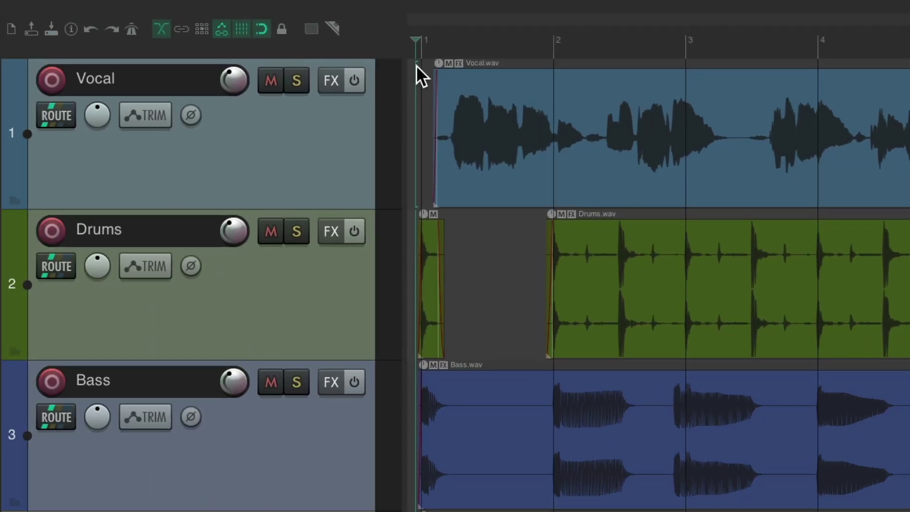
- Select the Vocal track and test the automation cycle action on it through write, touch, latch, read and back to trim/read
{"action": "left_click", "coordinate": [277, 153]}
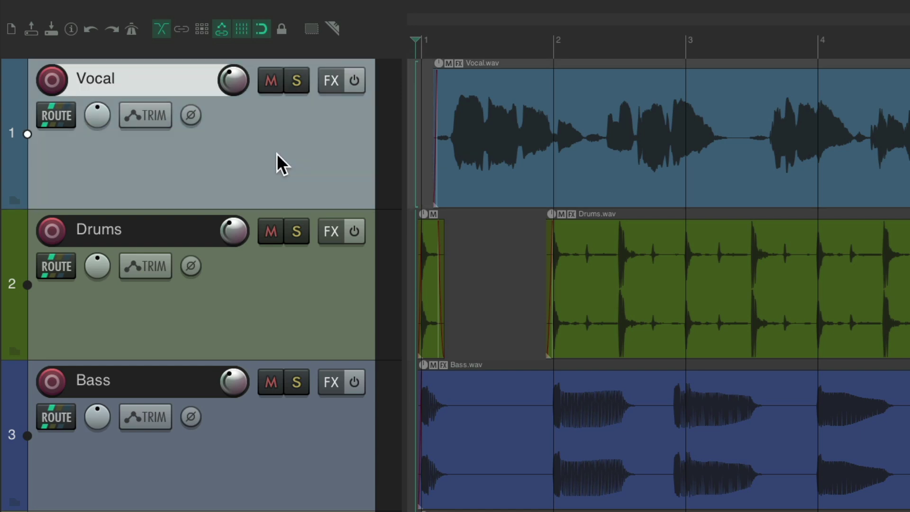
{"action": "key", "text": "w"}
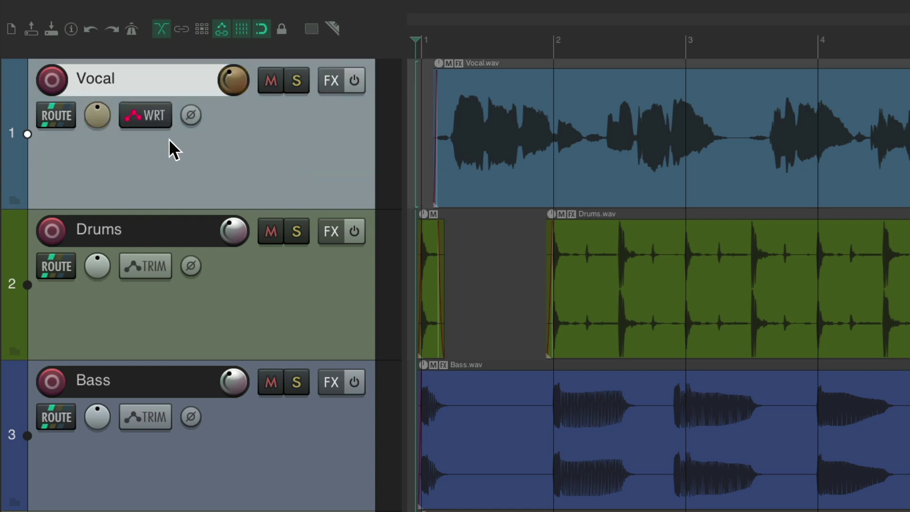
{"action": "key", "text": "t"}
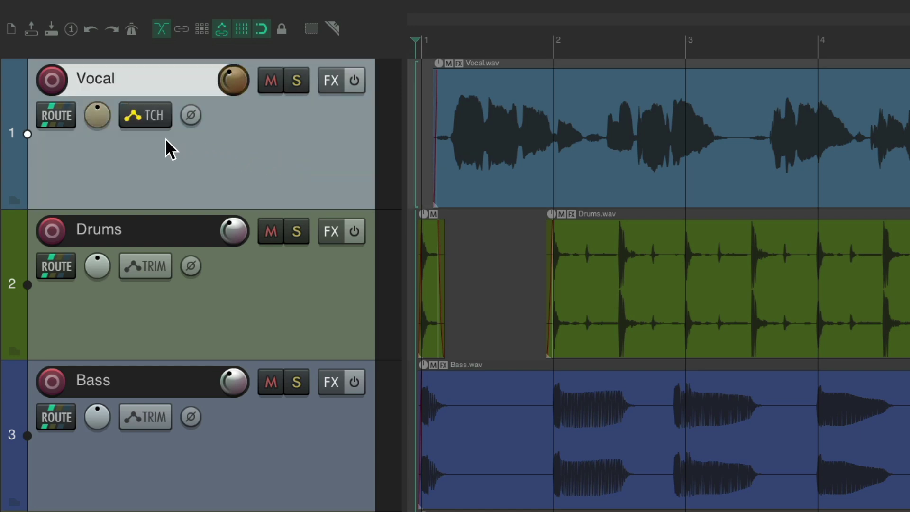
{"action": "key", "text": "l"}
{"action": "key", "text": "r"}
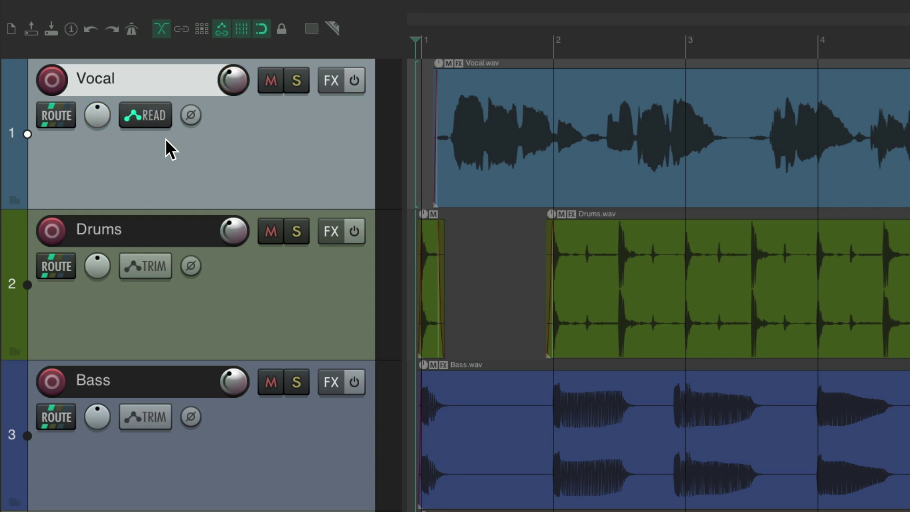
{"action": "key", "text": "i"}
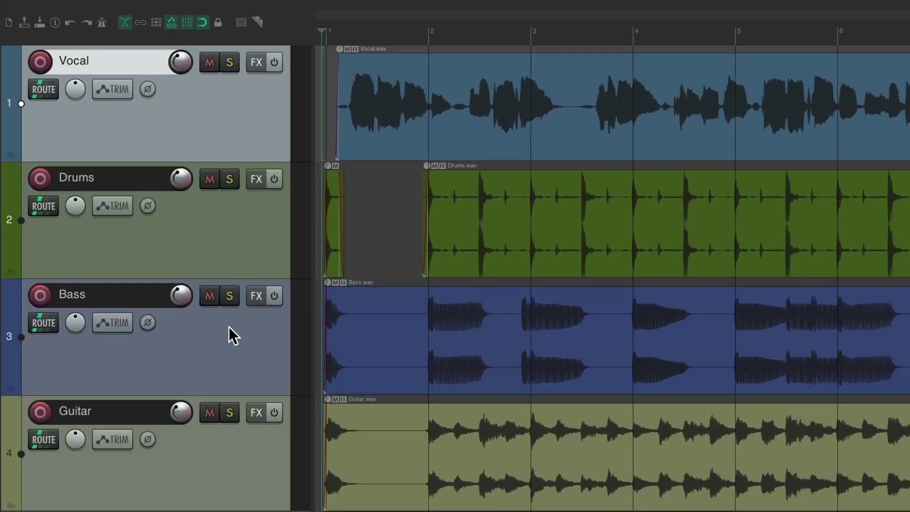
- Extend the selection from Vocal to Bass and cycle all three tracks' automation modes together back to trim/read
{"action": "left_click", "coordinate": [229, 326], "text": "shift"}
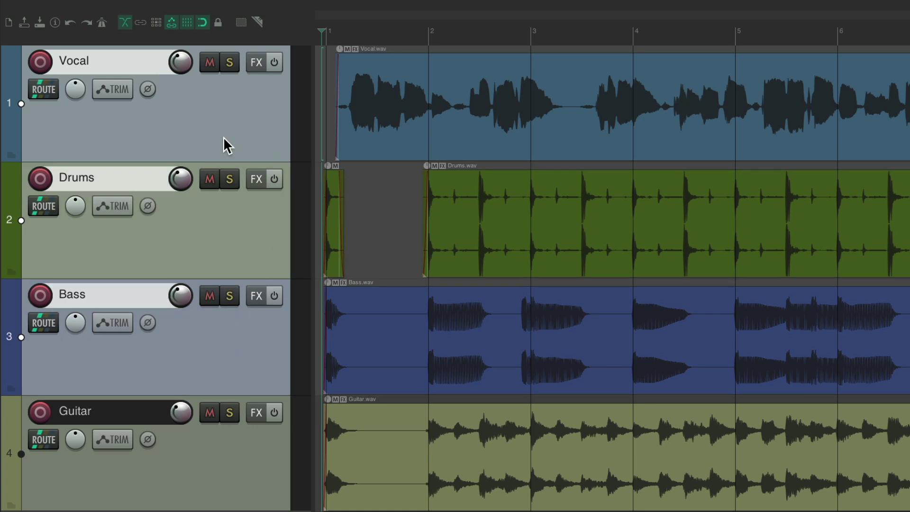
{"action": "key", "text": "w"}
{"action": "key", "text": "t"}
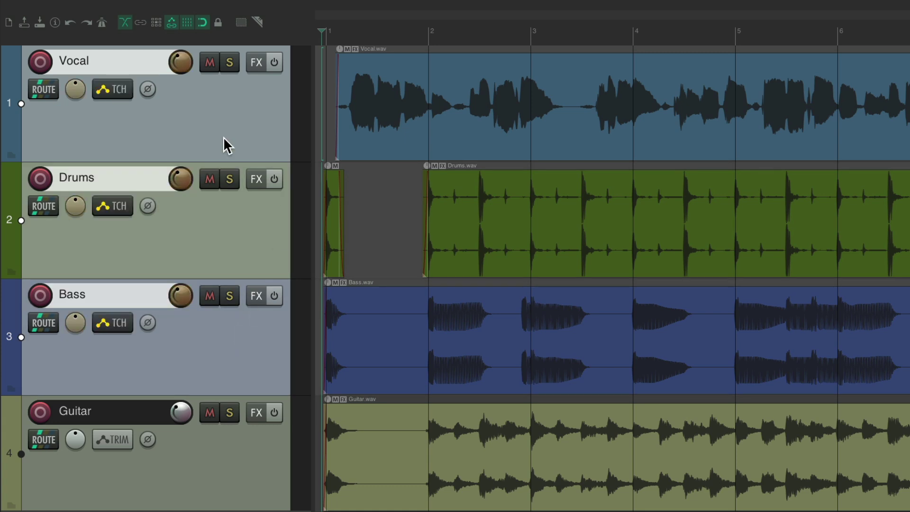
{"action": "key", "text": "r"}
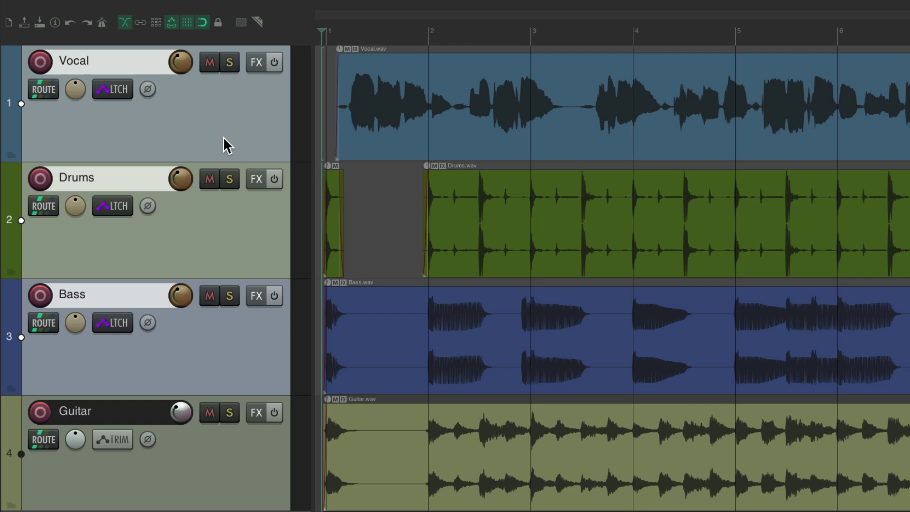
{"action": "key", "text": "e"}
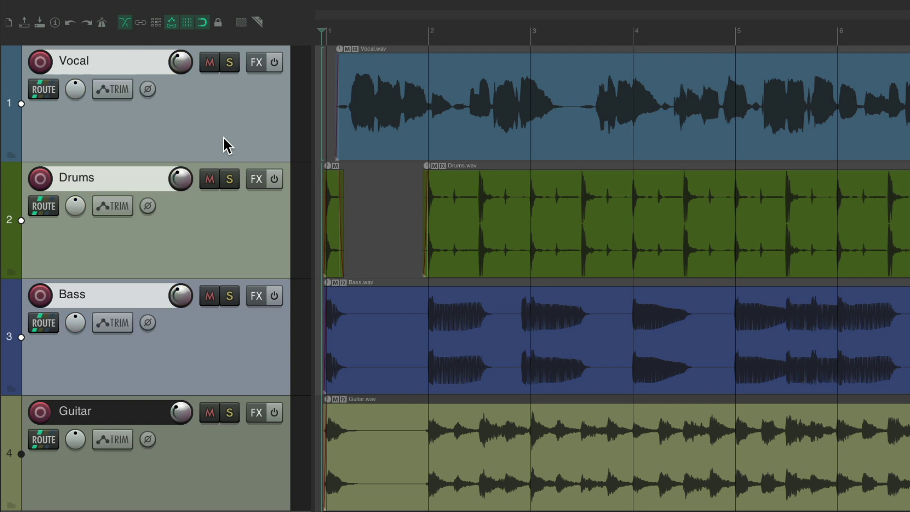
- Reopen the Cycle Actions editor and review the commands of Solo Razor Edit, Zoom to Project and Automation Mode - Toggle
{"action": "key", "text": "ctrl+shift+c"}
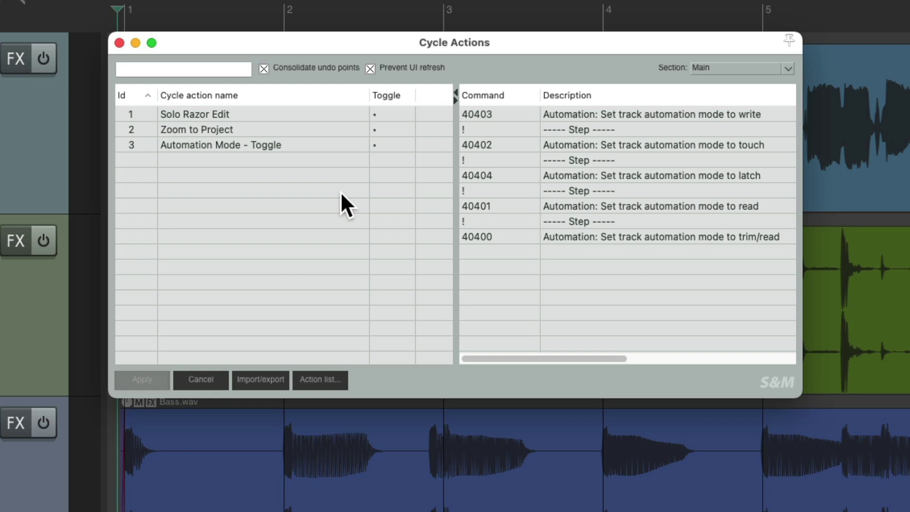
{"action": "left_click", "coordinate": [328, 116]}
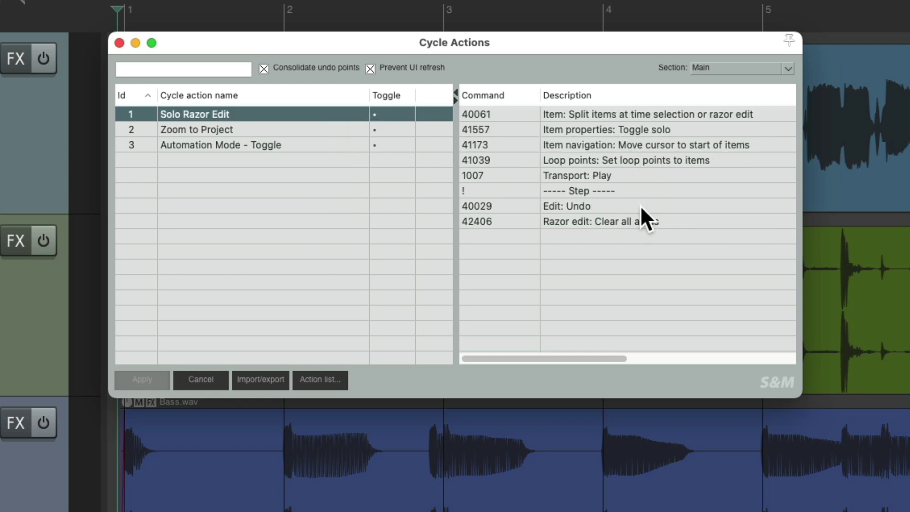
{"action": "left_click", "coordinate": [337, 130]}
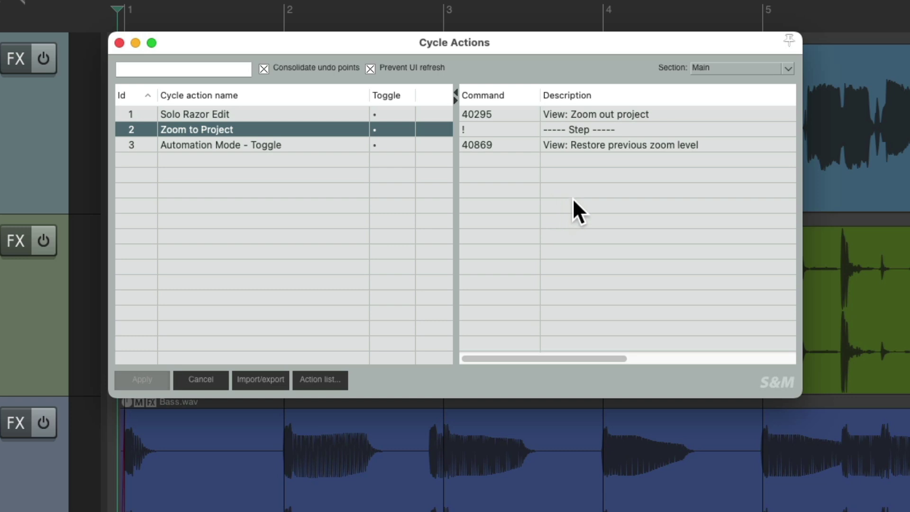
{"action": "left_click", "coordinate": [327, 158]}
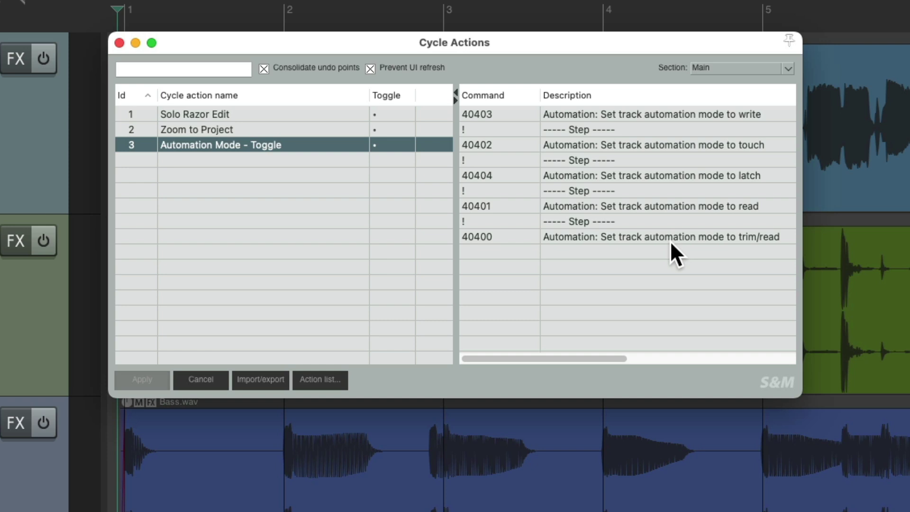
- Open the action list and select Automation Mode - Toggle to check its assigned shortcut
{"action": "key", "text": "question"}
{"action": "left_click", "coordinate": [490, 121]}
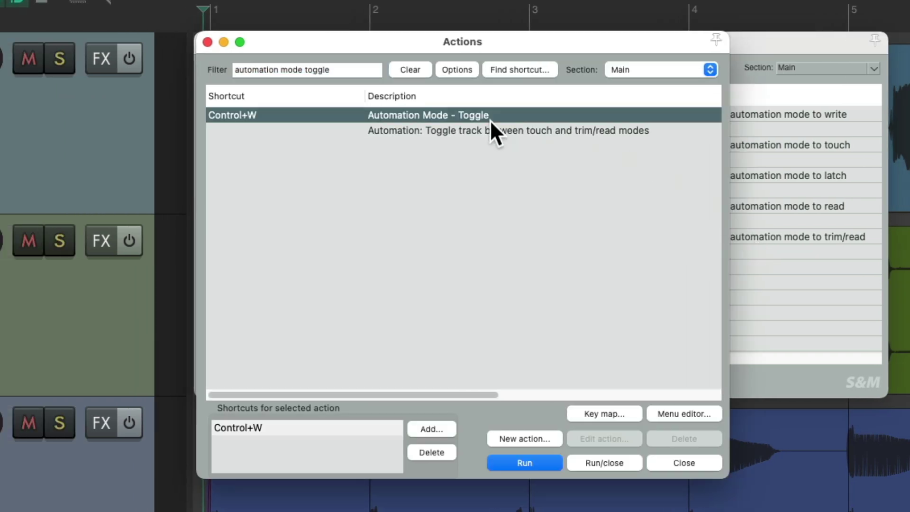